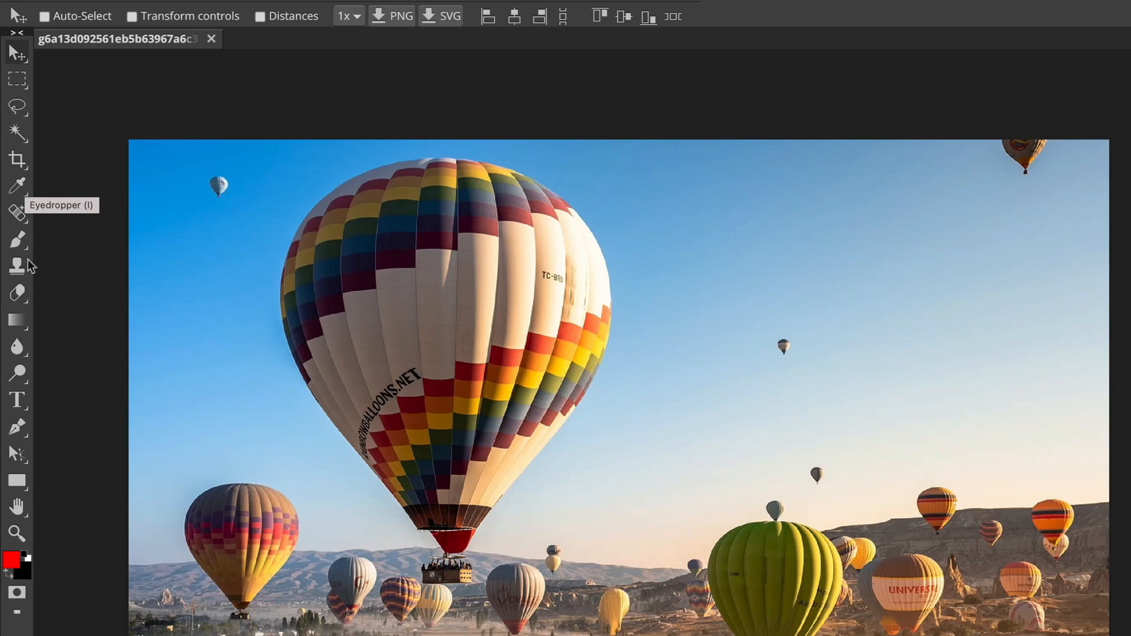
- With the plain Eraser at 124 px, erase three joined hard round spots in the sky
right_click(20, 298)
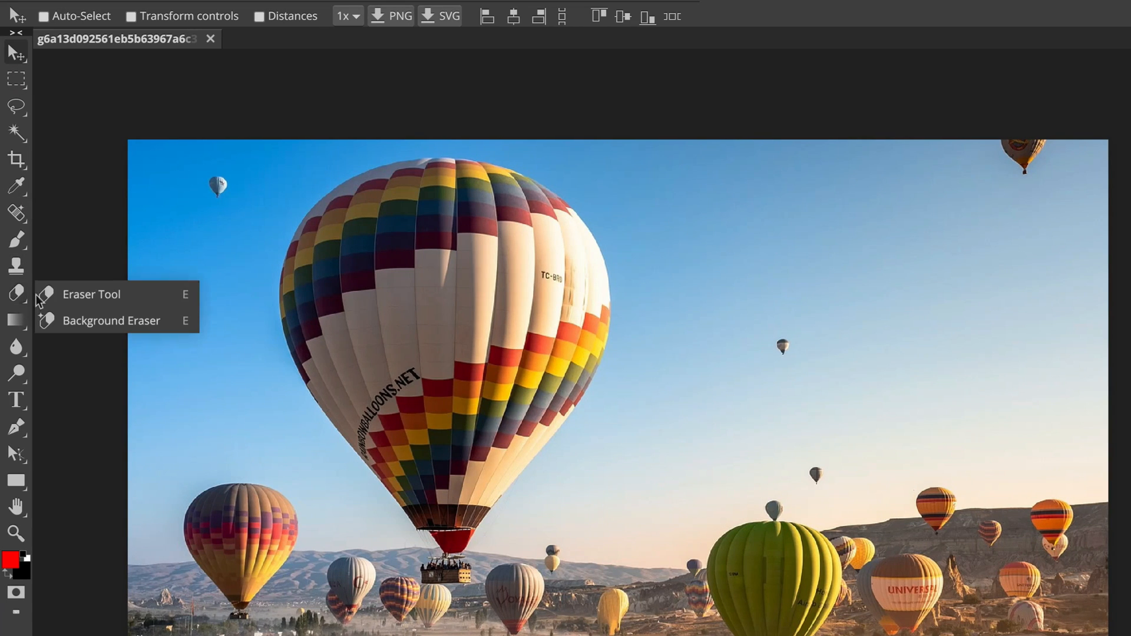
click(75, 300)
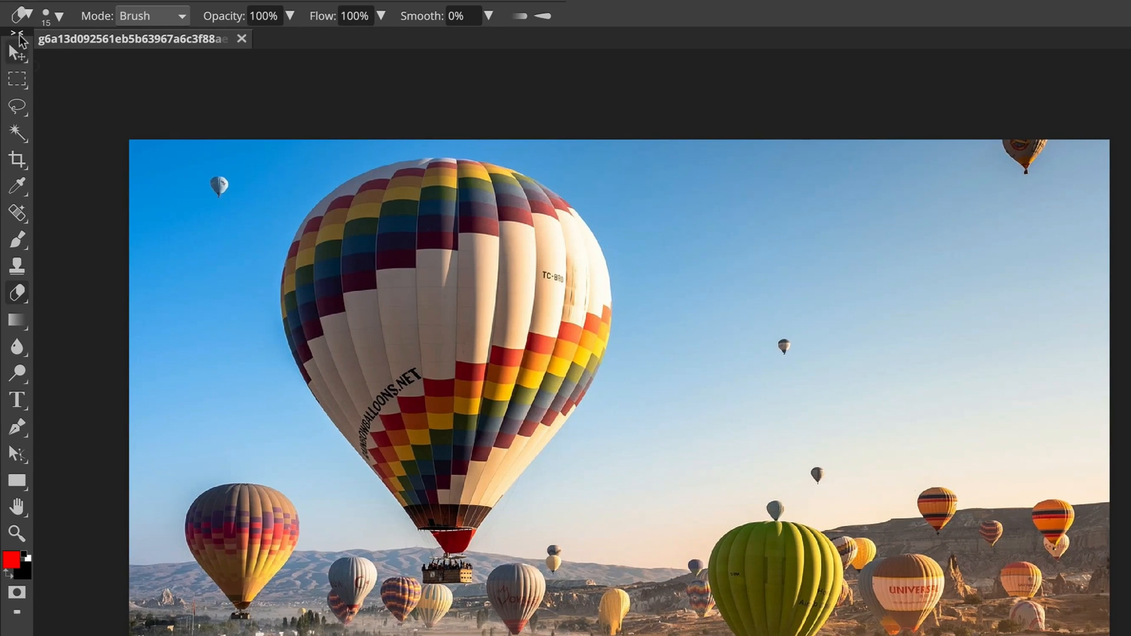
click(59, 17)
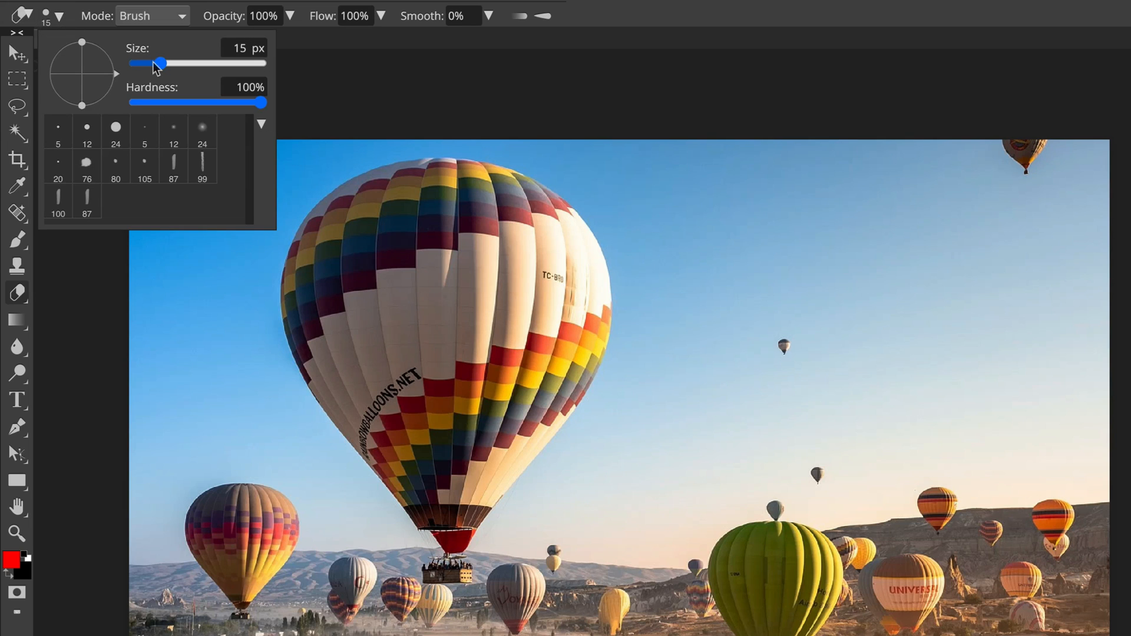
drag(158, 62, 193, 61)
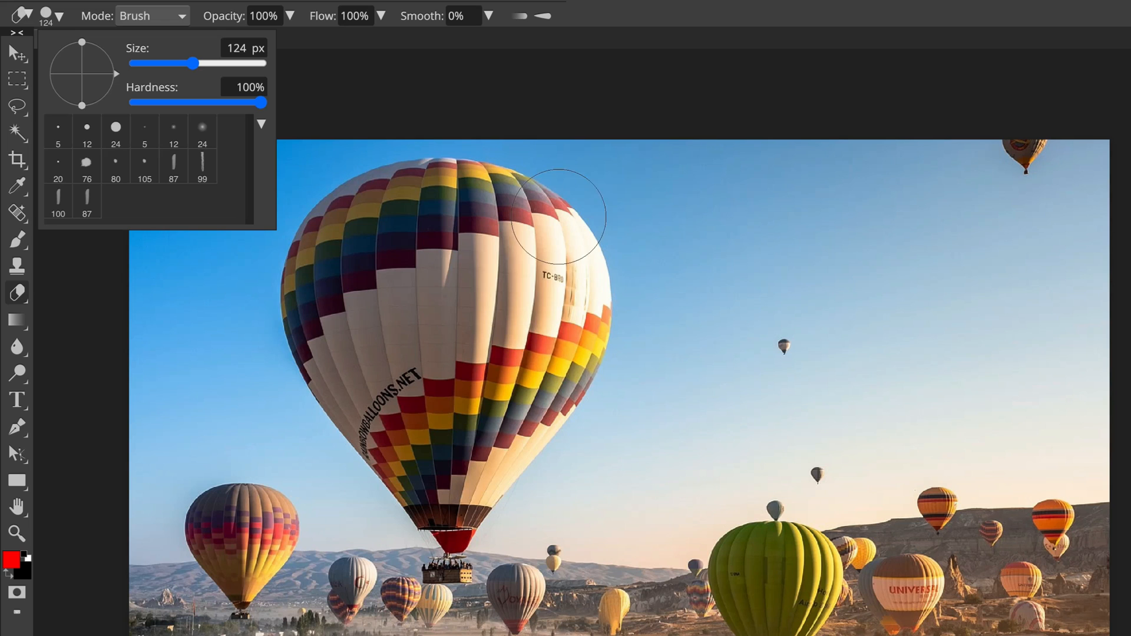
click(710, 225)
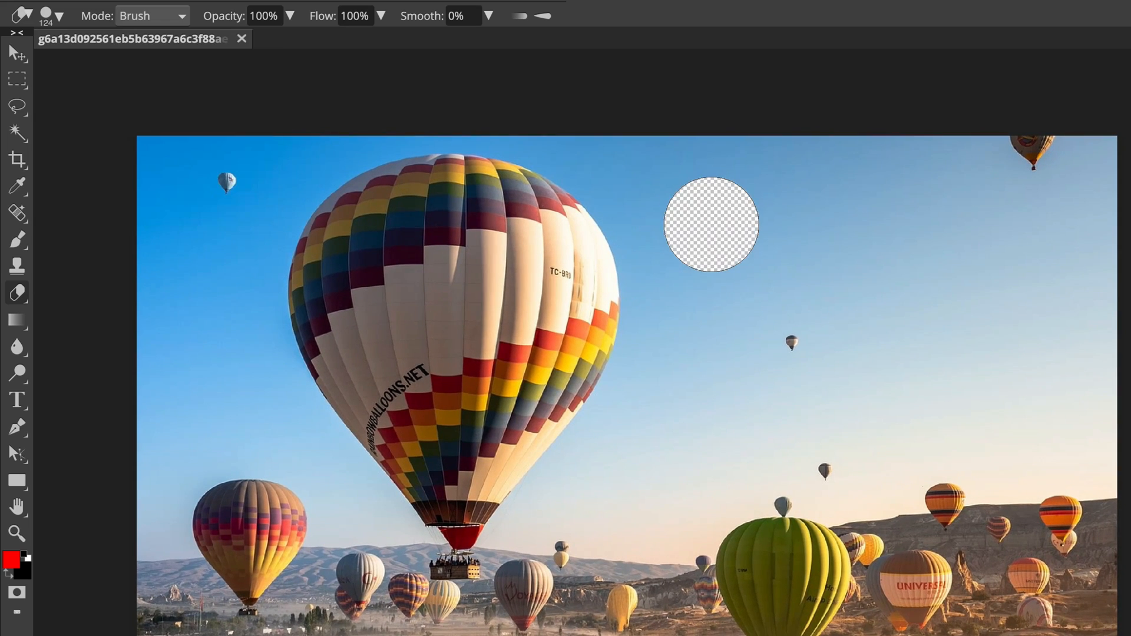
click(863, 244)
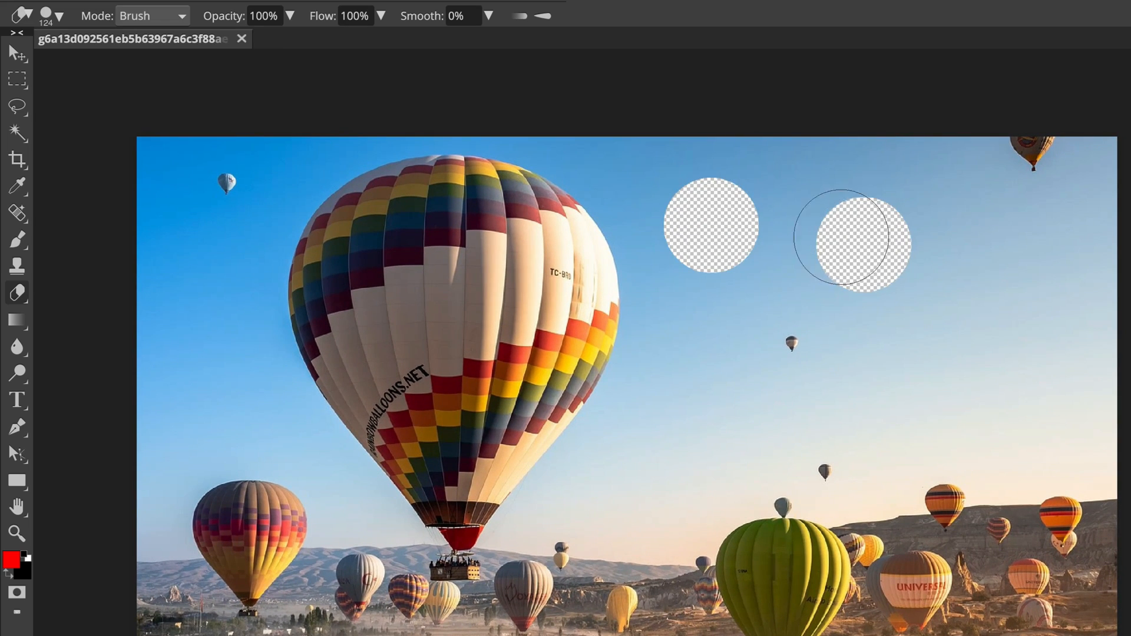
click(789, 236)
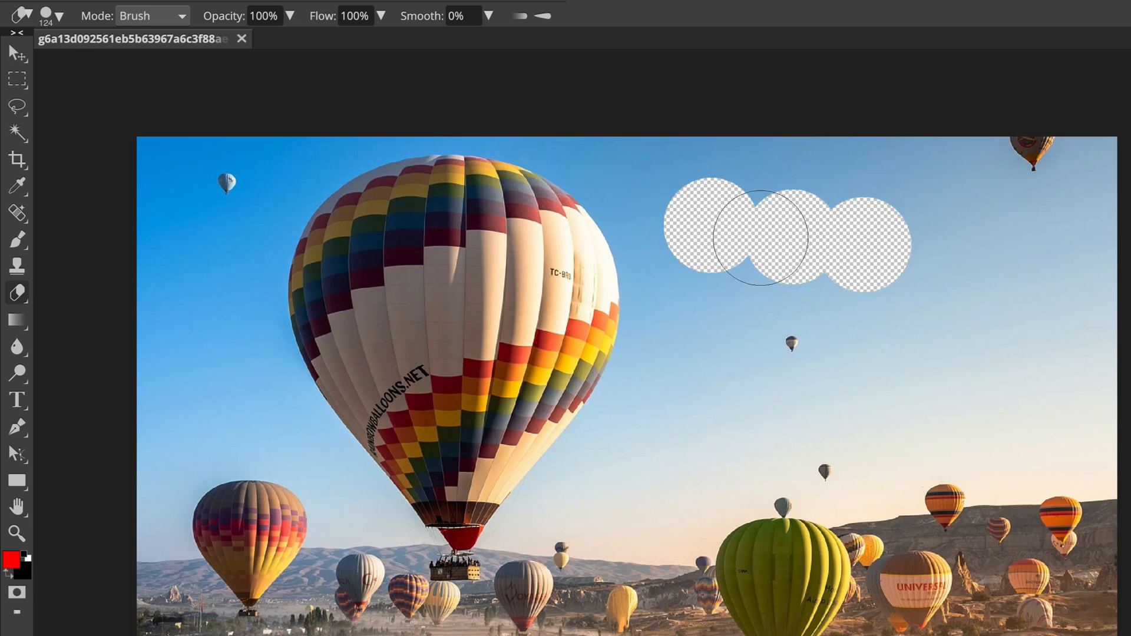
- Erase soft-edged patches of sky at 0% and then 59% hardness
click(59, 16)
drag(260, 103, 134, 102)
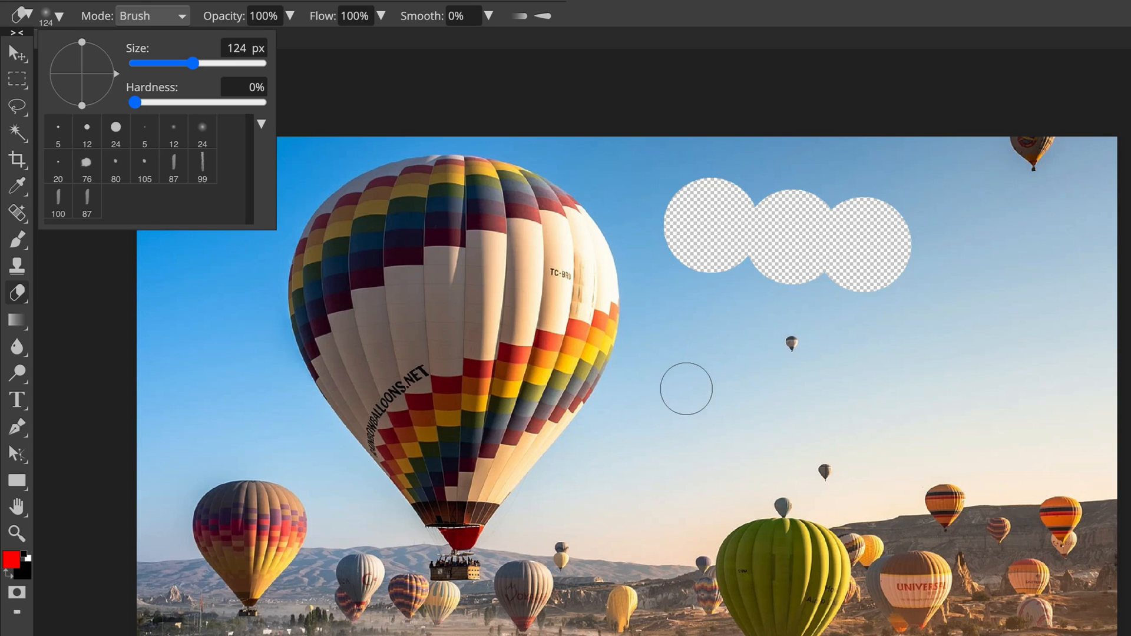
mouse_move(684, 386)
mouse_down()
mouse_move(759, 406)
mouse_move(813, 403)
mouse_up()
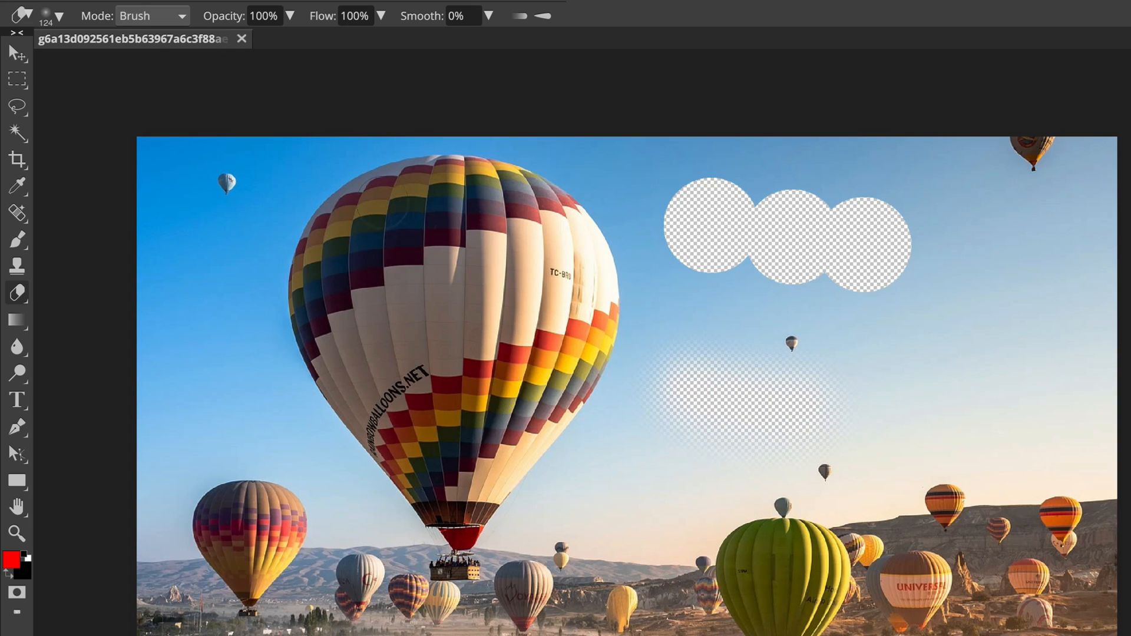
click(54, 16)
drag(134, 102, 210, 103)
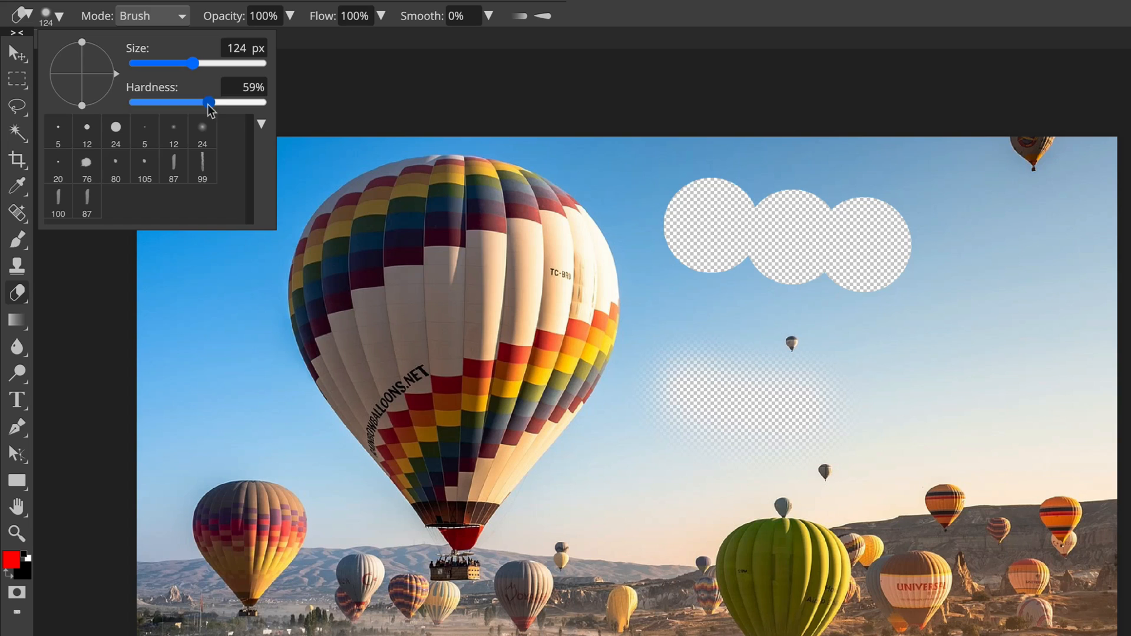
mouse_move(1002, 391)
mouse_down()
mouse_move(959, 381)
mouse_move(889, 392)
mouse_move(982, 360)
mouse_up()
- Enlarge the eraser to 300 px and erase the whole right side of the photo
key(bracketleft)
key(bracketleft)
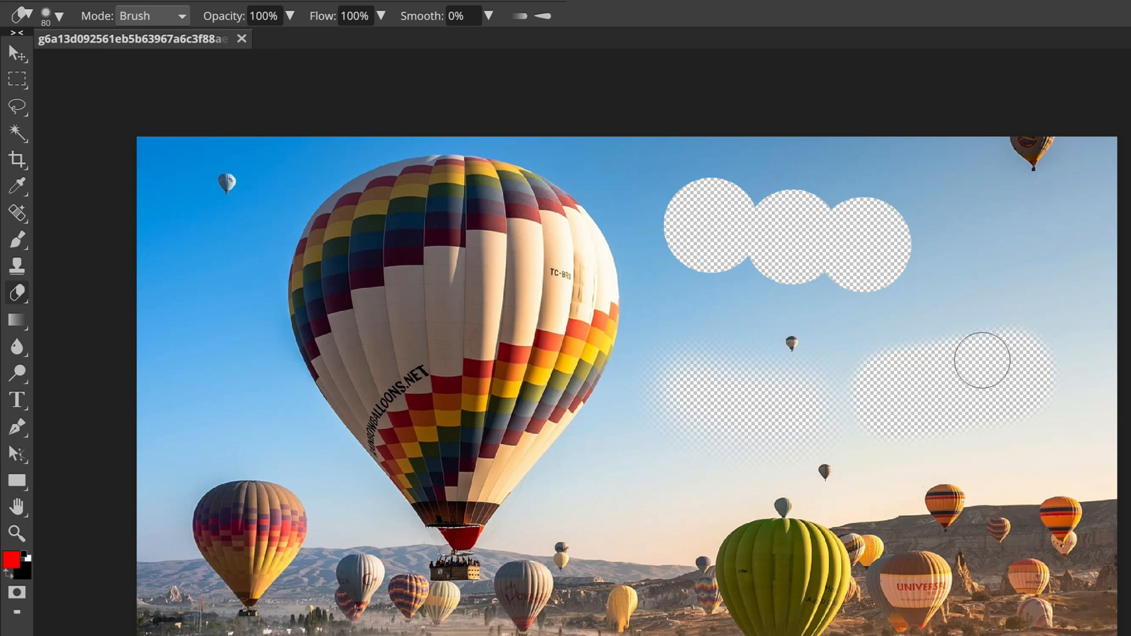
key(bracketleft)
key(bracketleft)
key(bracketright)
key(bracketright)
key(bracketright)
key(bracketright)
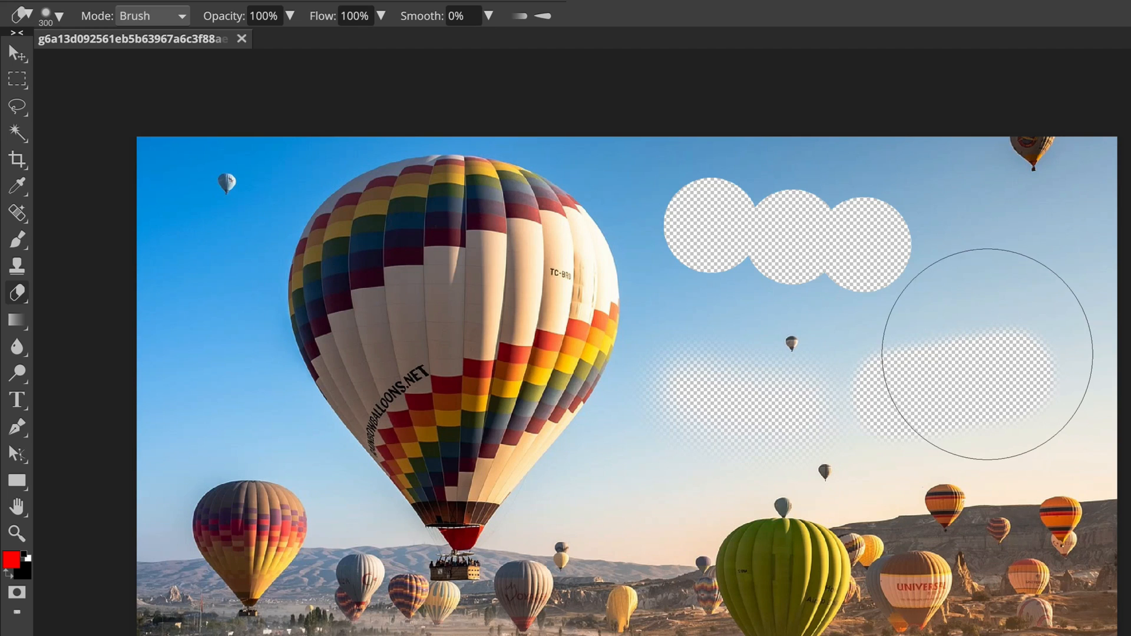
mouse_move(982, 356)
mouse_down()
mouse_move(775, 336)
mouse_move(944, 213)
mouse_move(1030, 215)
mouse_move(1056, 404)
mouse_move(851, 462)
mouse_move(698, 160)
mouse_move(727, 494)
mouse_move(1086, 584)
mouse_move(770, 448)
mouse_up()
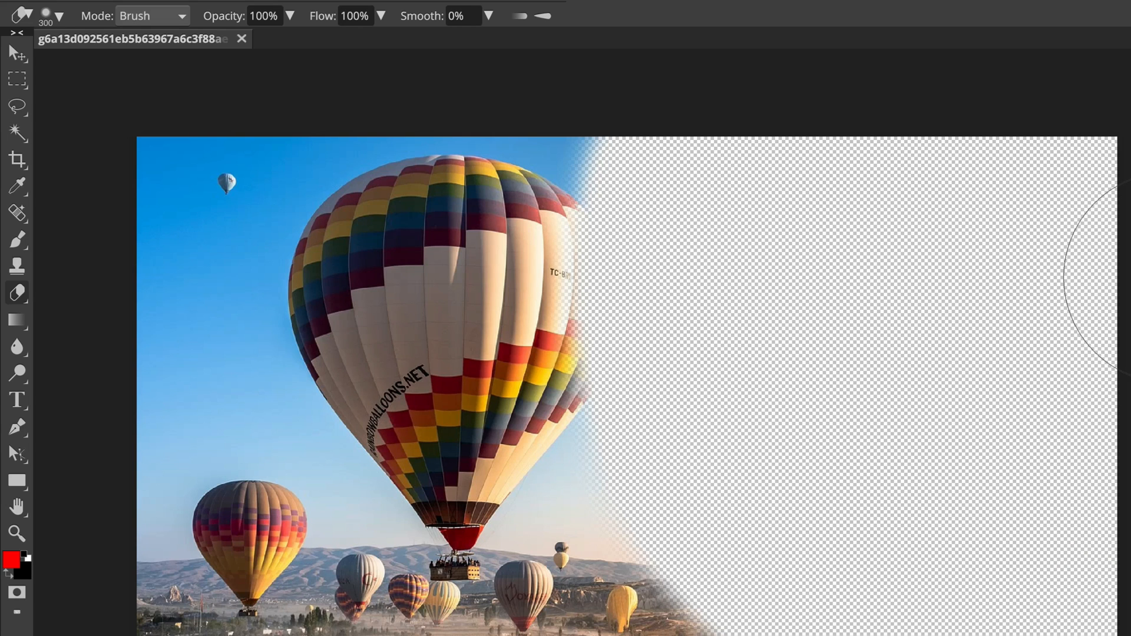
- Undo the erasing and switch to the Background Eraser at 183 px, 58% hardness
key(ctrl+z)
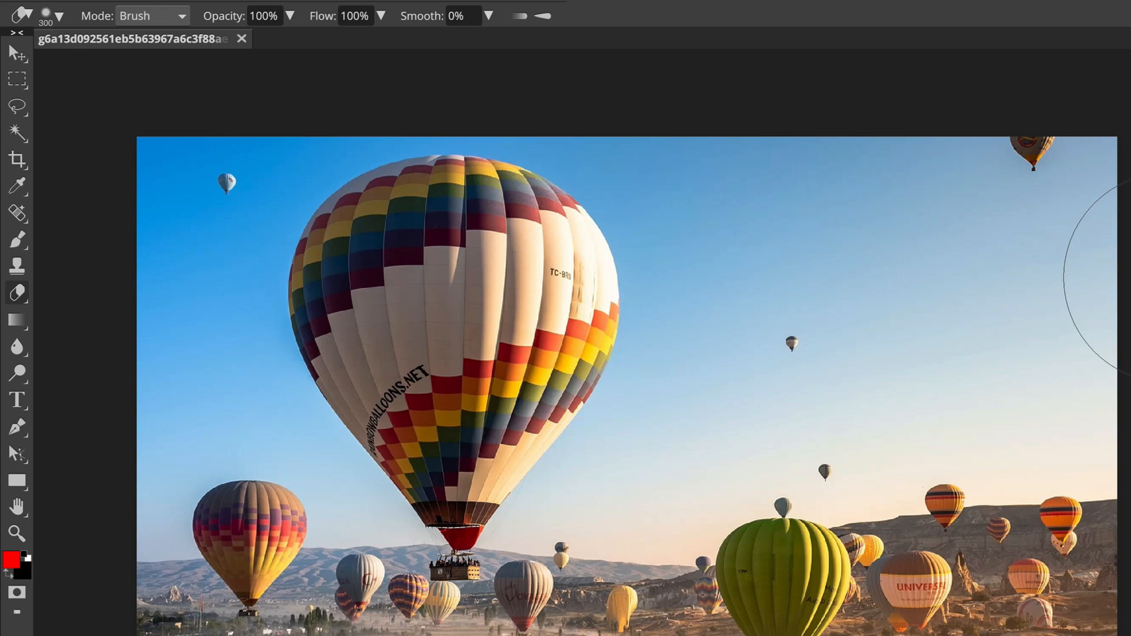
right_click(19, 302)
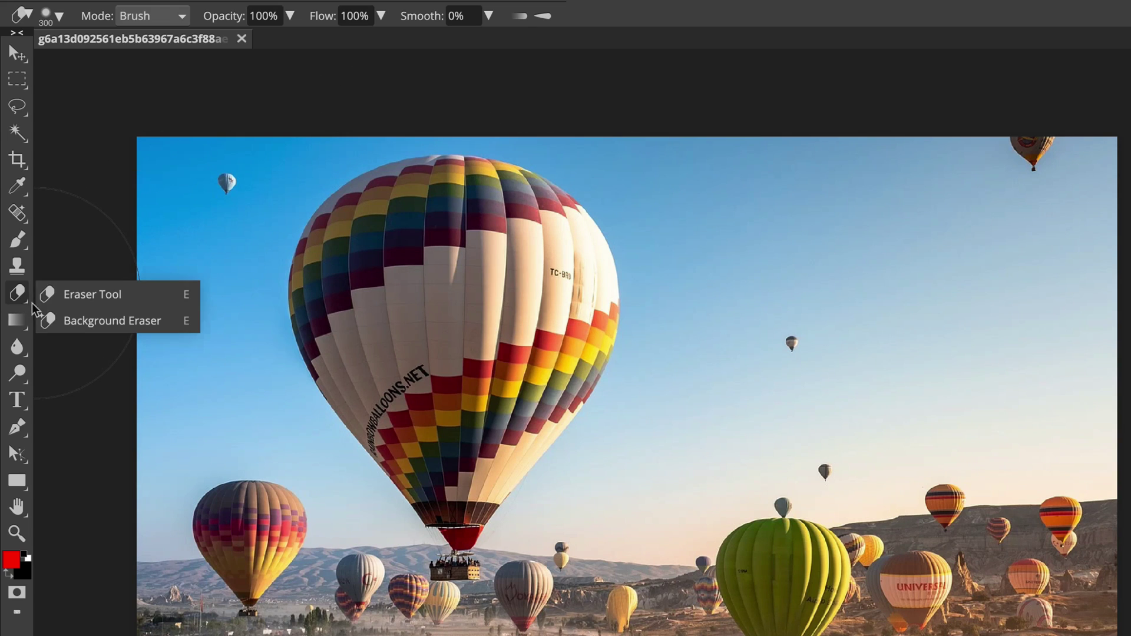
click(120, 321)
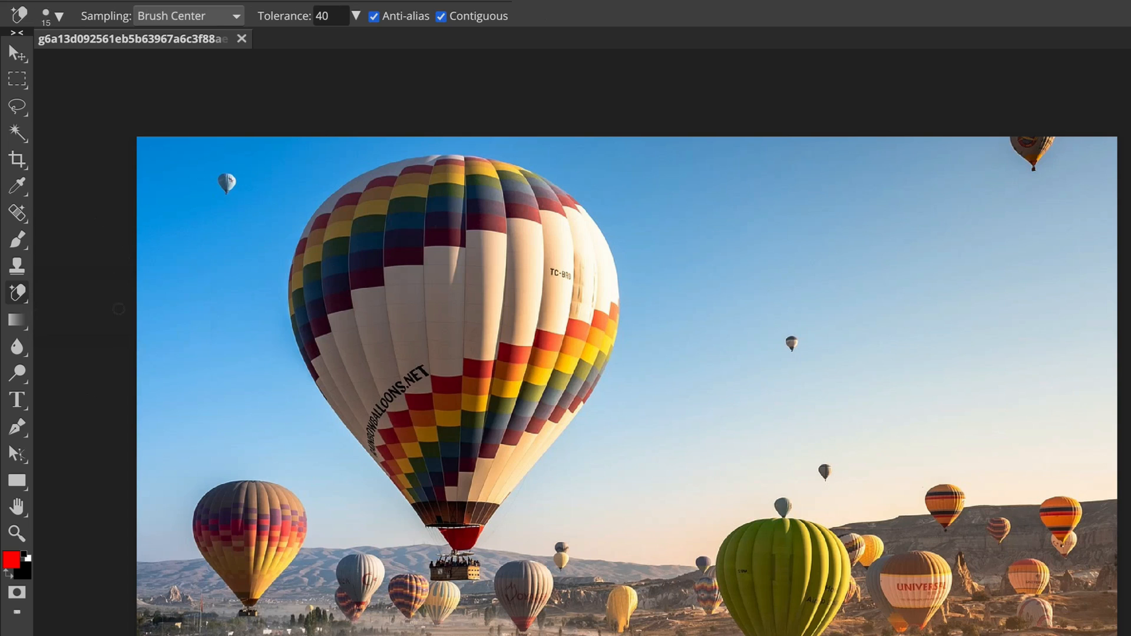
click(53, 16)
click(204, 63)
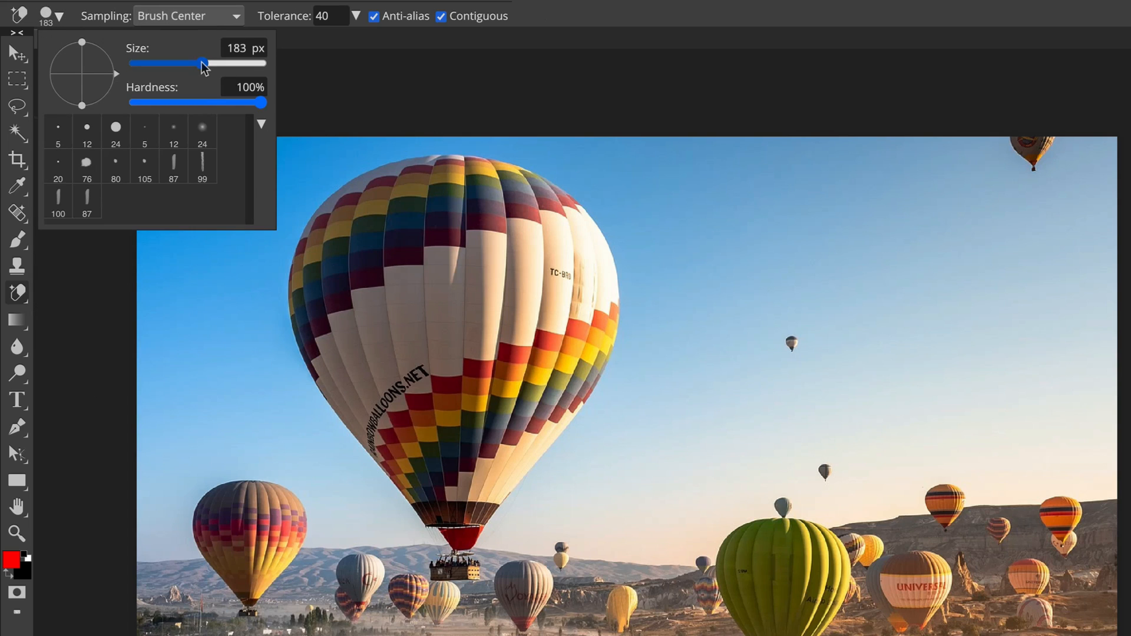
click(209, 101)
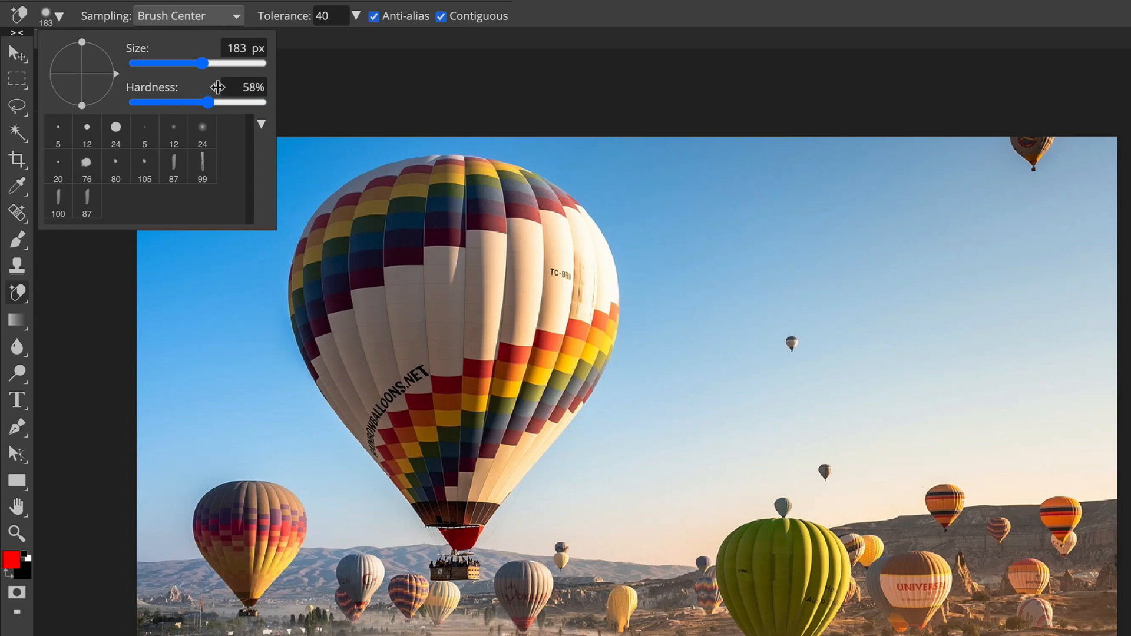
click(752, 14)
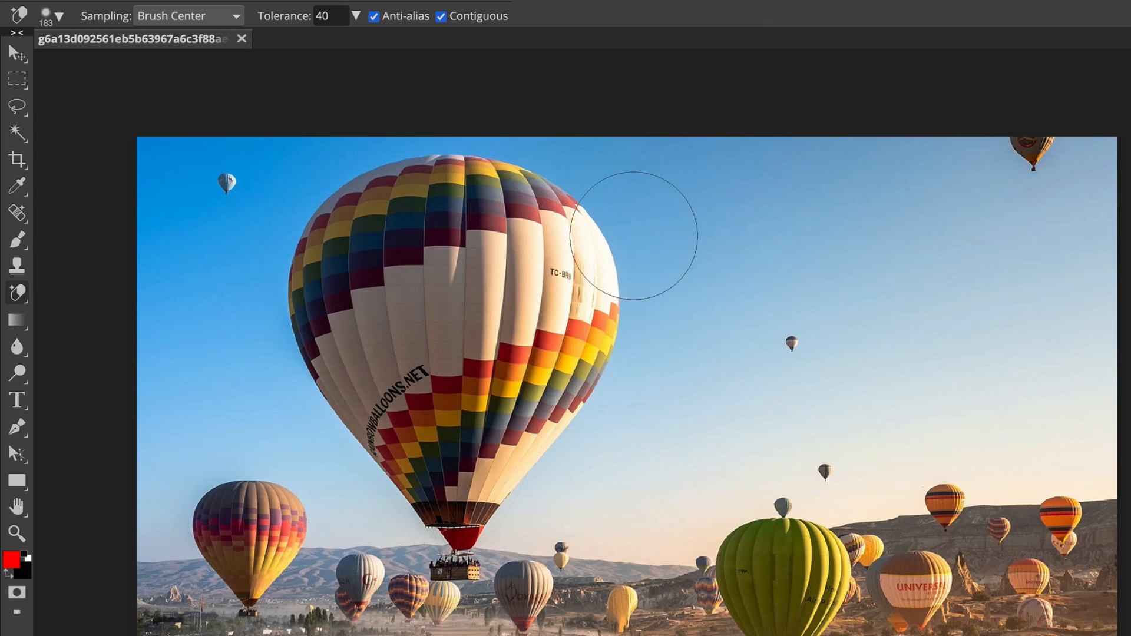
- Erase spots of sky beside the big balloon and along the top of the photo
click(861, 233)
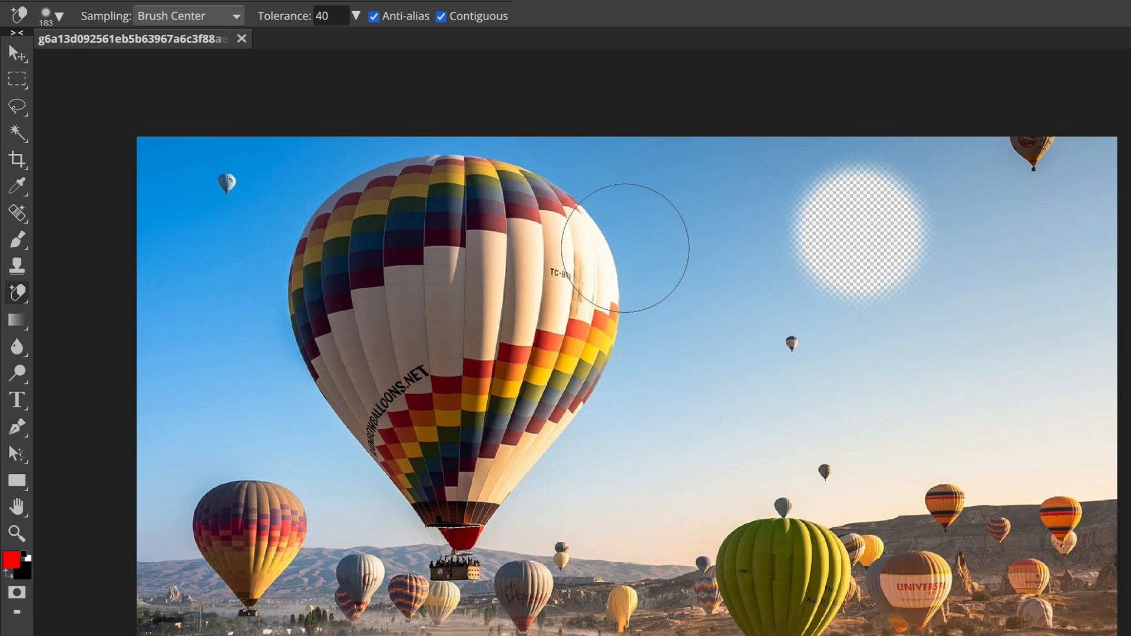
click(634, 246)
click(653, 336)
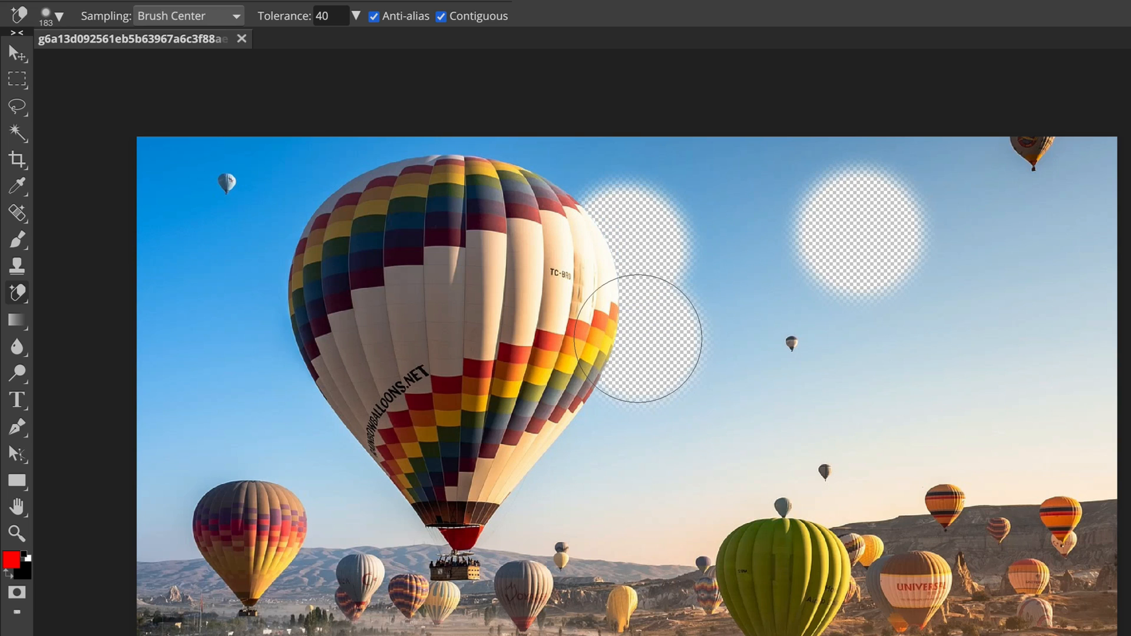
click(612, 400)
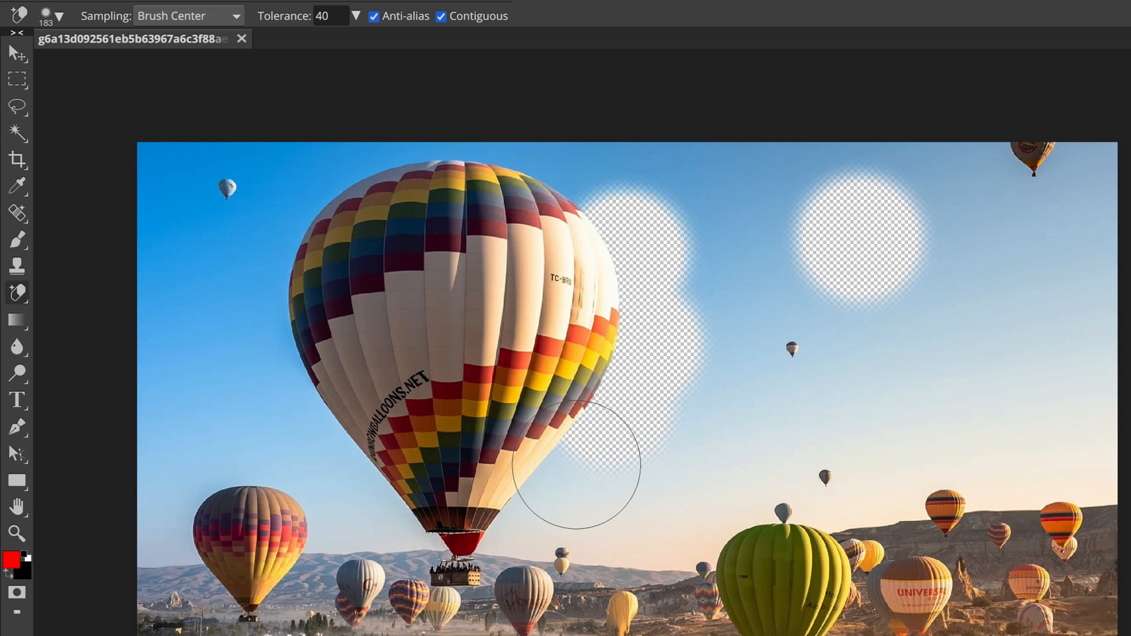
click(575, 468)
click(580, 183)
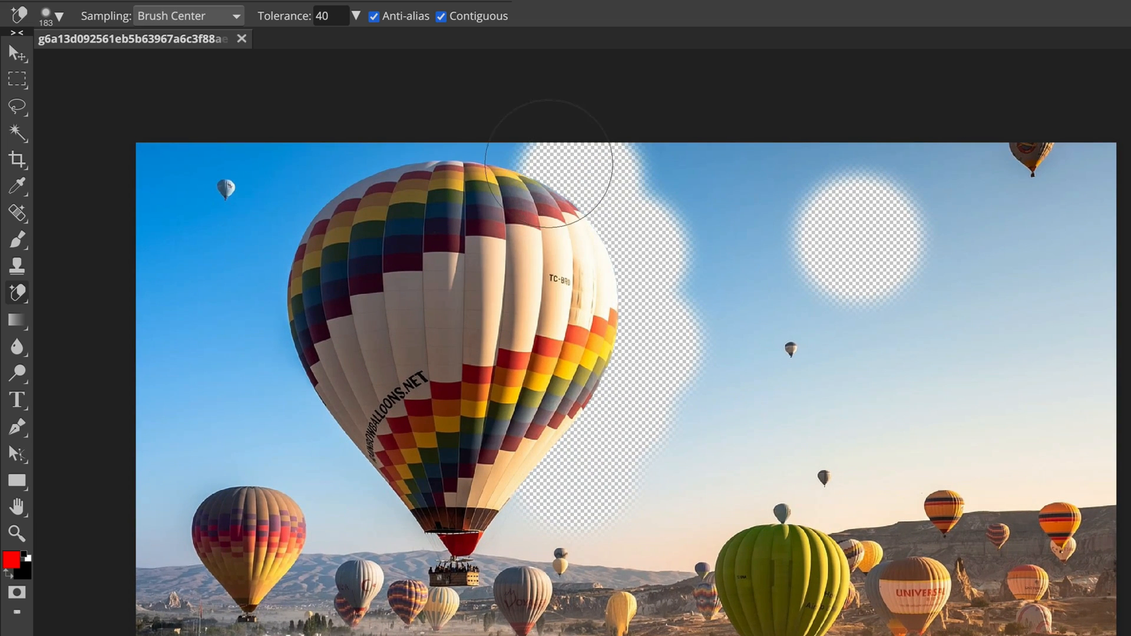
click(672, 181)
- Erase sky across the top and right edge, undoing a stroke that hit the balloon
drag(720, 207, 980, 164)
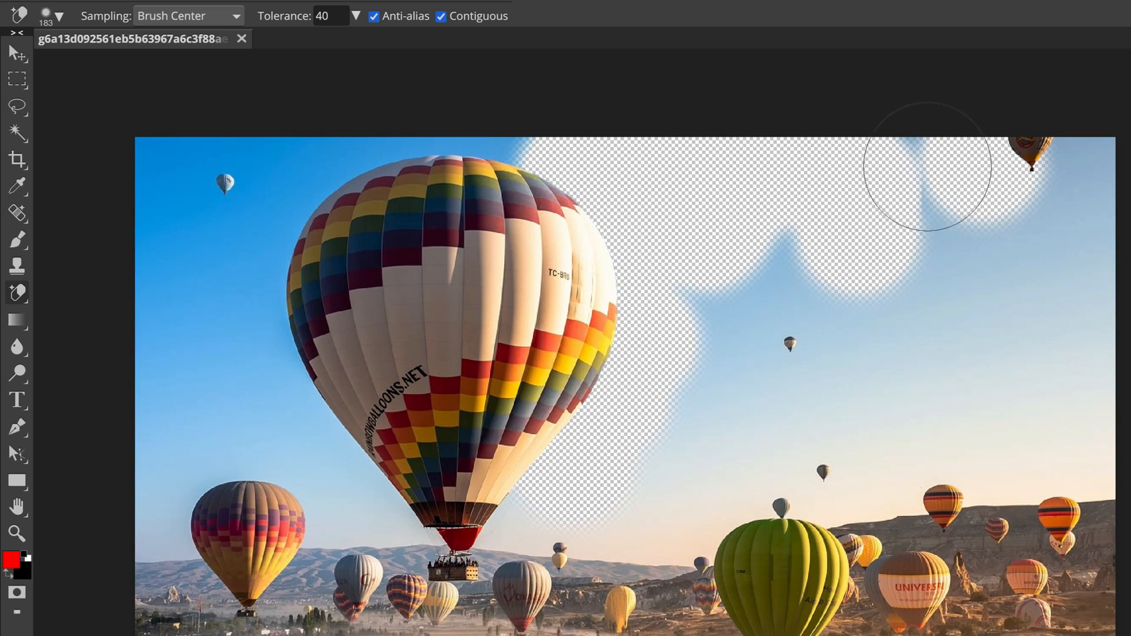
mouse_move(980, 164)
mouse_down()
mouse_move(1072, 163)
mouse_move(1060, 277)
mouse_move(788, 220)
mouse_move(751, 231)
mouse_up()
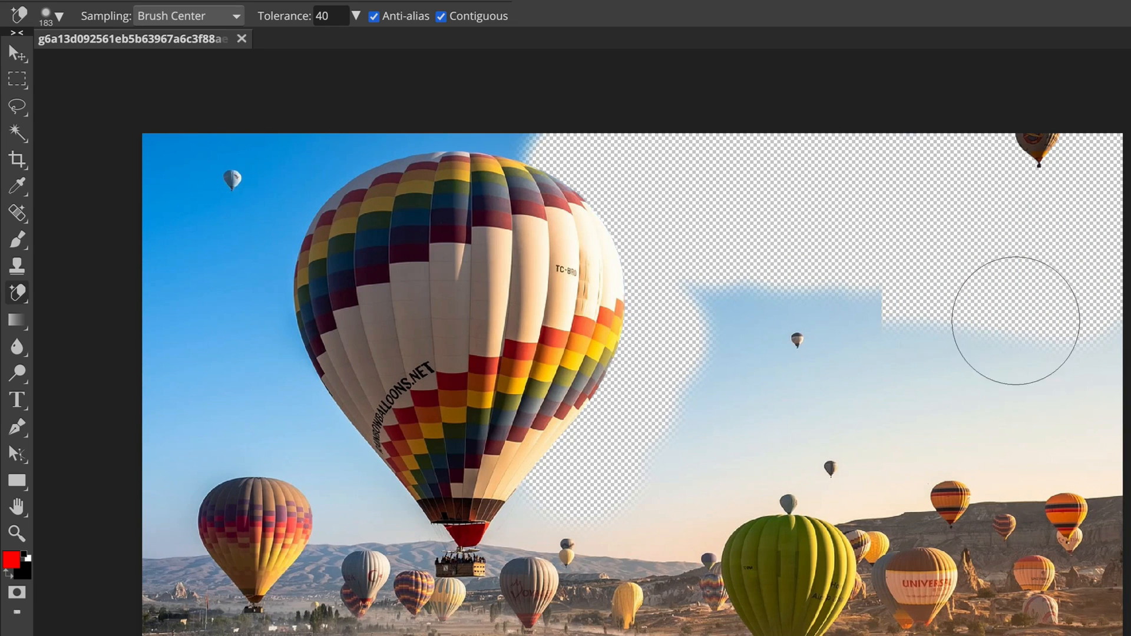
mouse_move(1060, 328)
mouse_down()
mouse_move(1080, 352)
mouse_move(934, 308)
mouse_up()
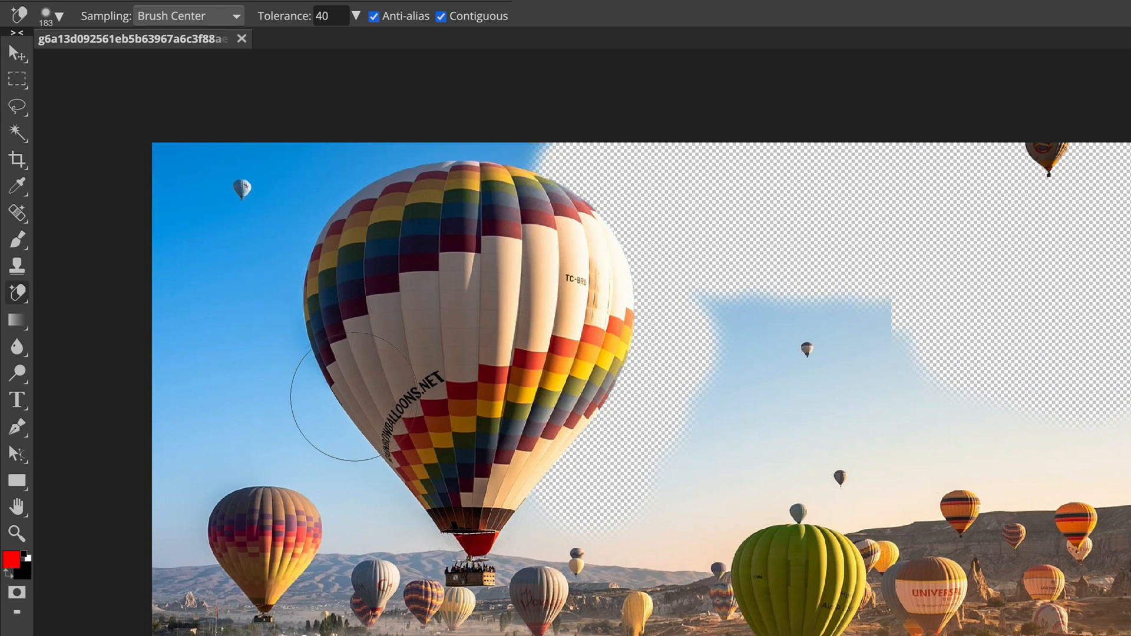
click(360, 394)
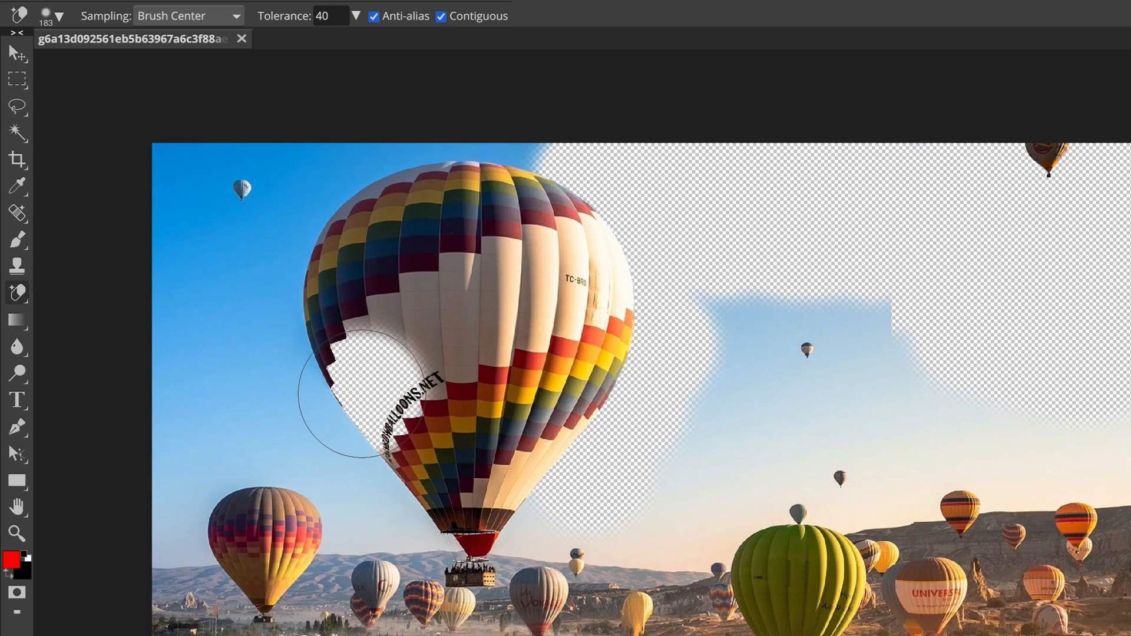
key(ctrl+z)
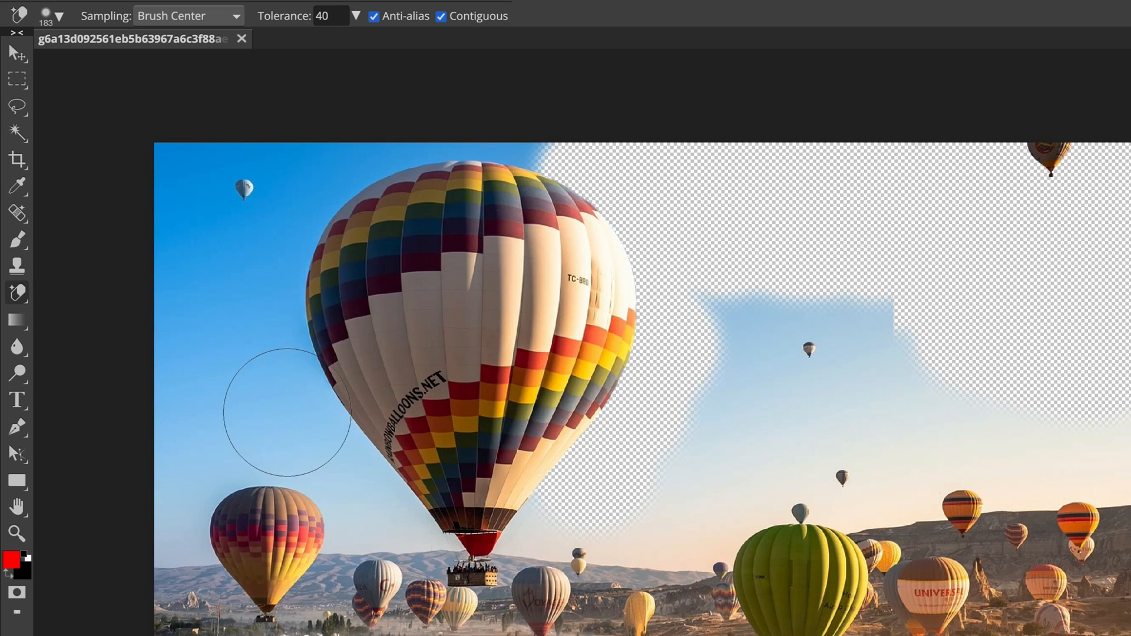
- Erase sky left of the big balloon, then undo those strokes to keep the left sky intact
click(291, 411)
click(263, 327)
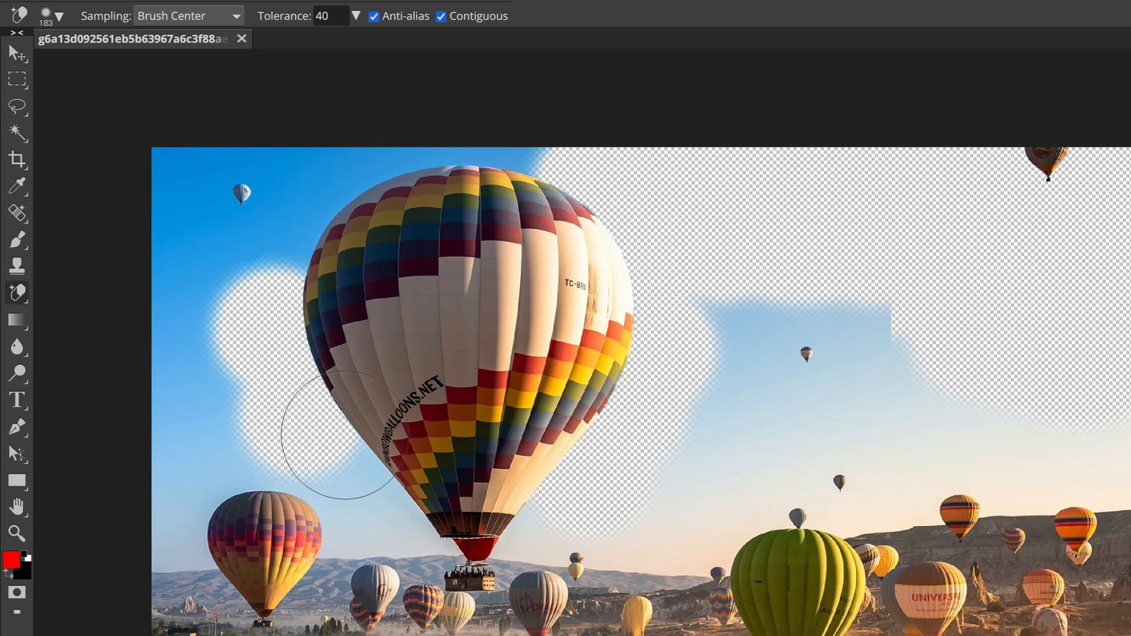
click(361, 474)
mouse_move(262, 278)
mouse_down()
mouse_move(291, 198)
mouse_move(328, 156)
mouse_move(451, 150)
mouse_move(612, 164)
mouse_move(727, 314)
mouse_move(780, 327)
mouse_move(853, 316)
mouse_move(923, 376)
mouse_move(1063, 425)
mouse_move(1085, 449)
mouse_move(1004, 467)
mouse_move(1050, 491)
mouse_move(913, 434)
mouse_move(893, 480)
mouse_move(915, 543)
mouse_move(857, 522)
mouse_move(828, 479)
mouse_move(775, 467)
mouse_move(694, 476)
mouse_move(631, 551)
mouse_move(644, 575)
mouse_move(542, 570)
mouse_move(720, 561)
mouse_move(581, 587)
mouse_move(601, 578)
mouse_up()
scroll(914, 434, up, 1)
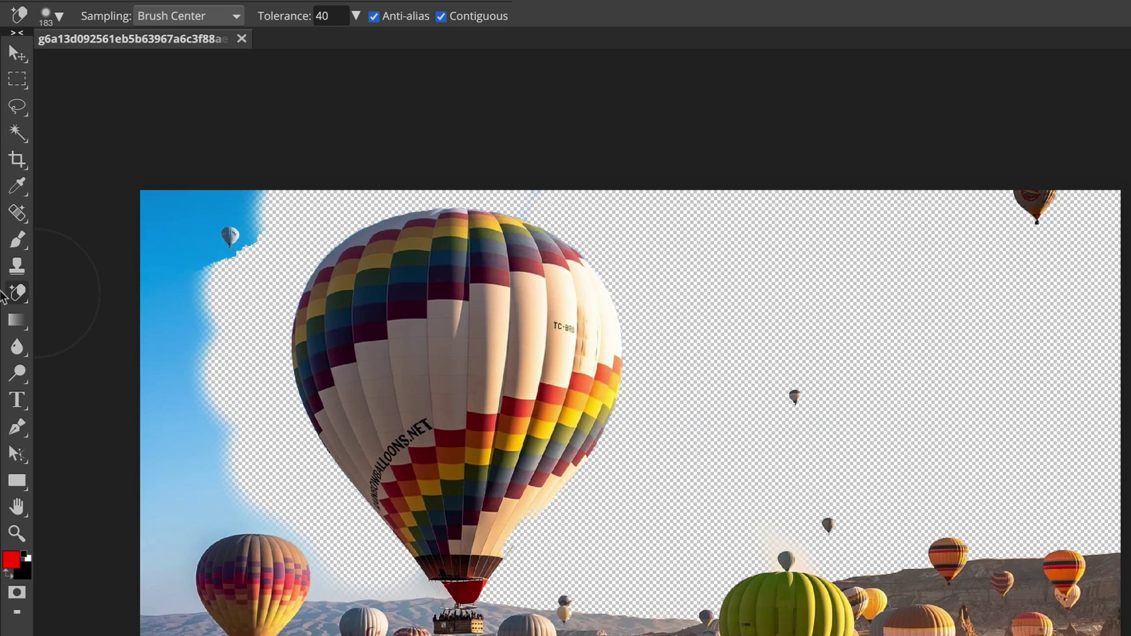
right_click(18, 296)
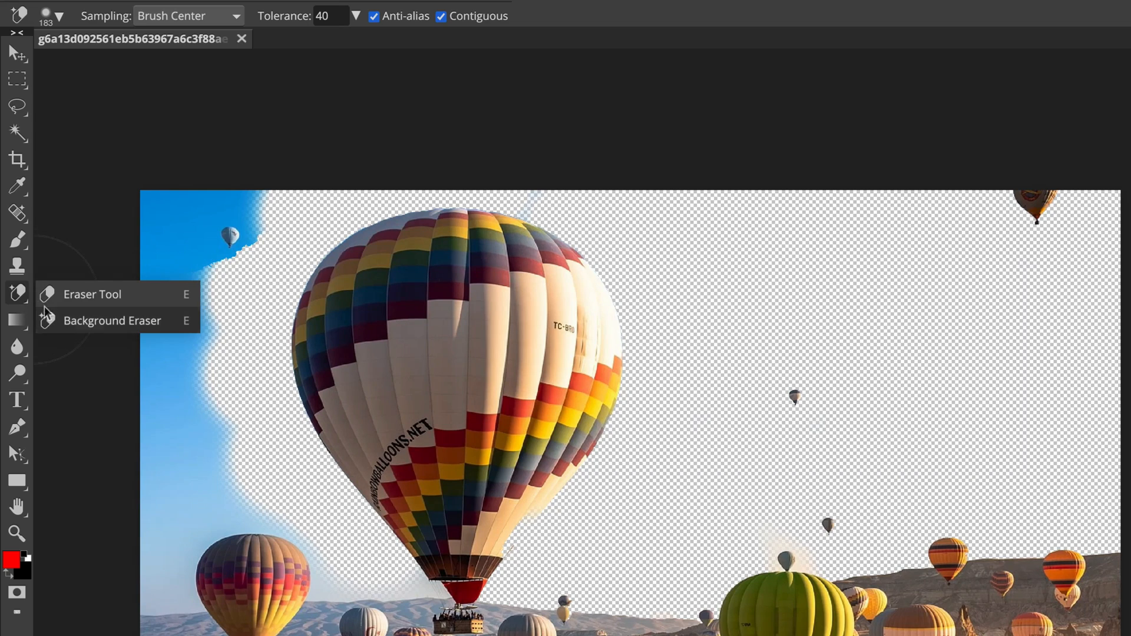
click(18, 294)
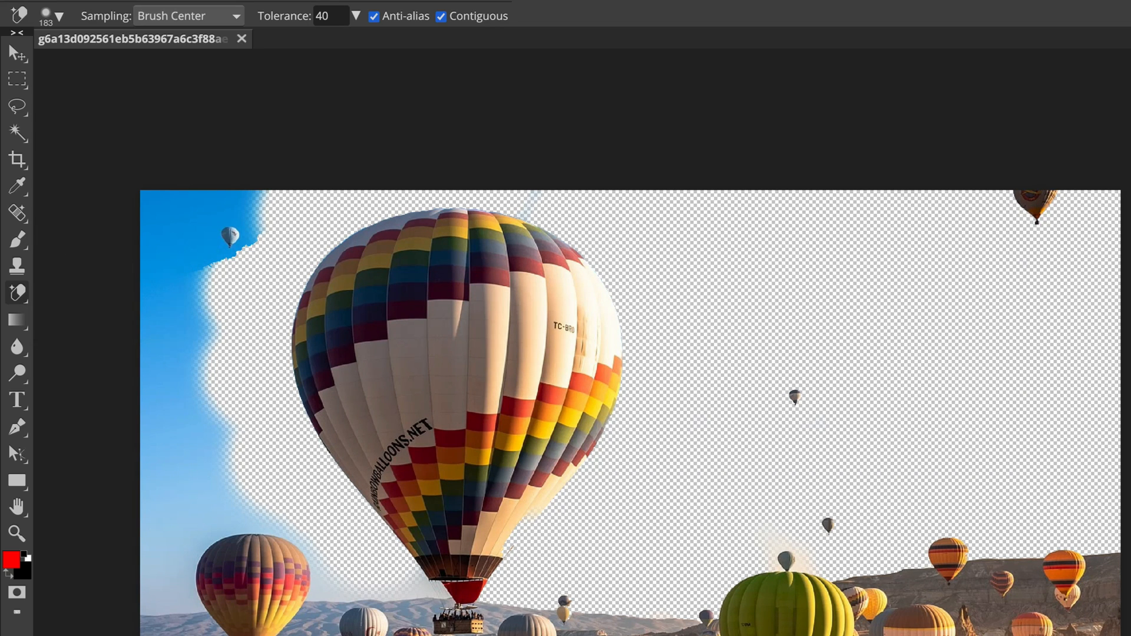
key(ctrl+z)
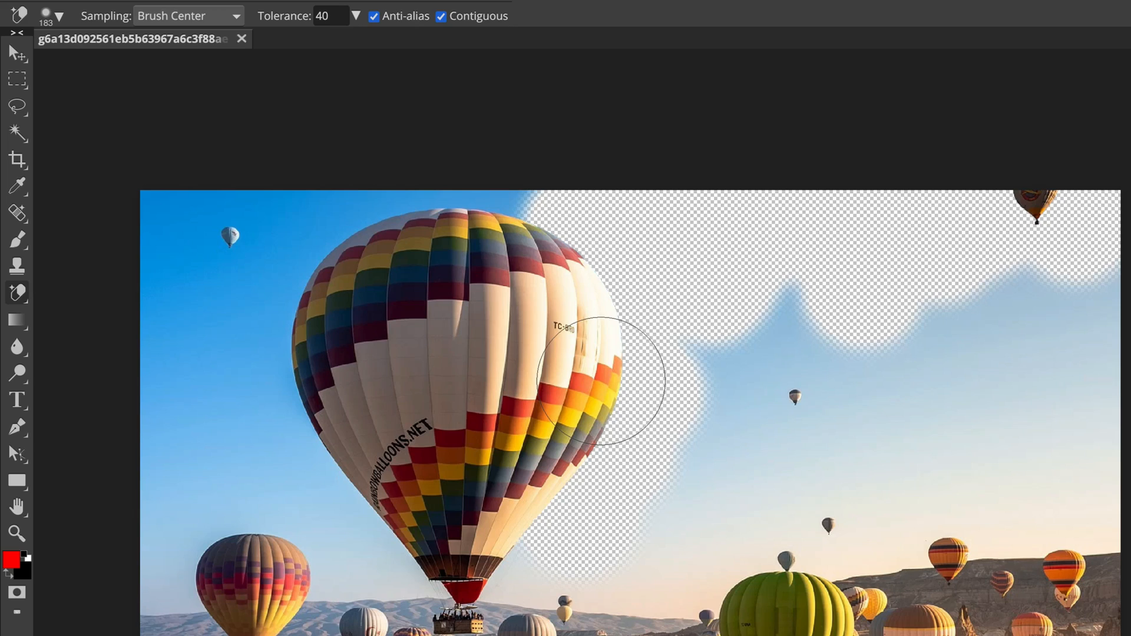
click(17, 53)
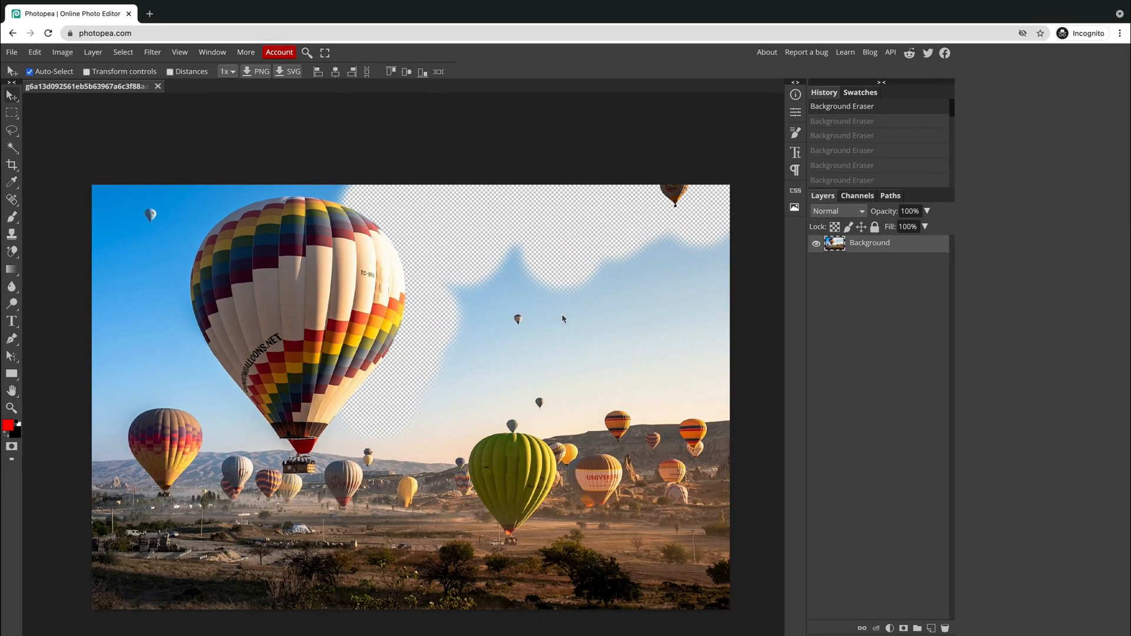
scroll(563, 318, up, 1)
scroll(562, 318, up, 2)
scroll(565, 293, up, 1)
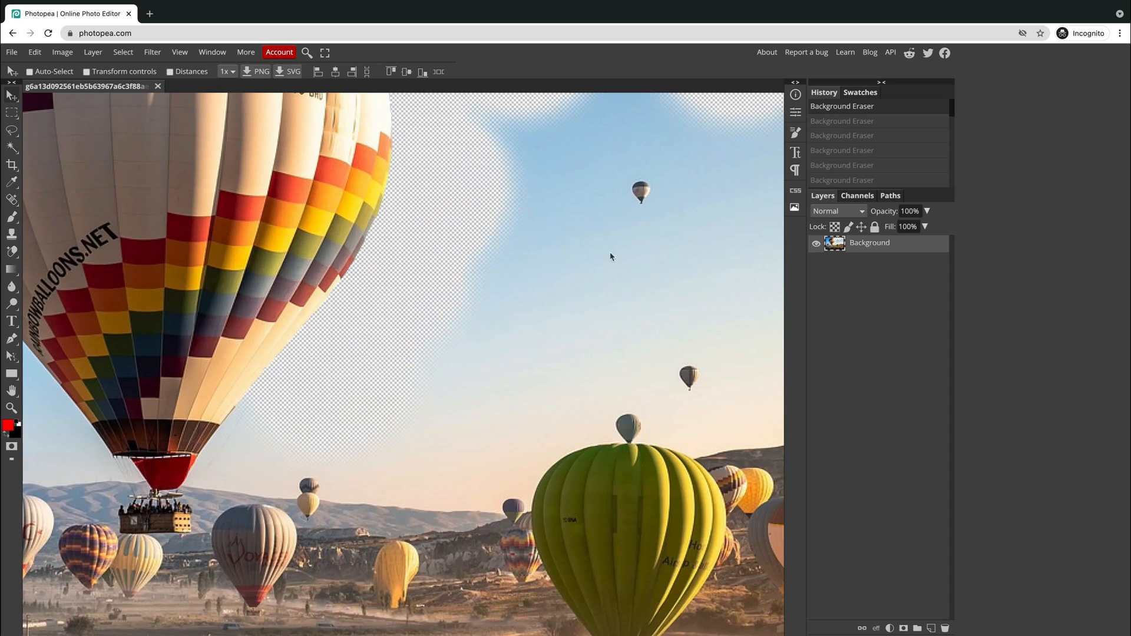
- Lasso the small sky balloon, clear it to transparency, then undo to restore it selected
drag(611, 252, 455, 368)
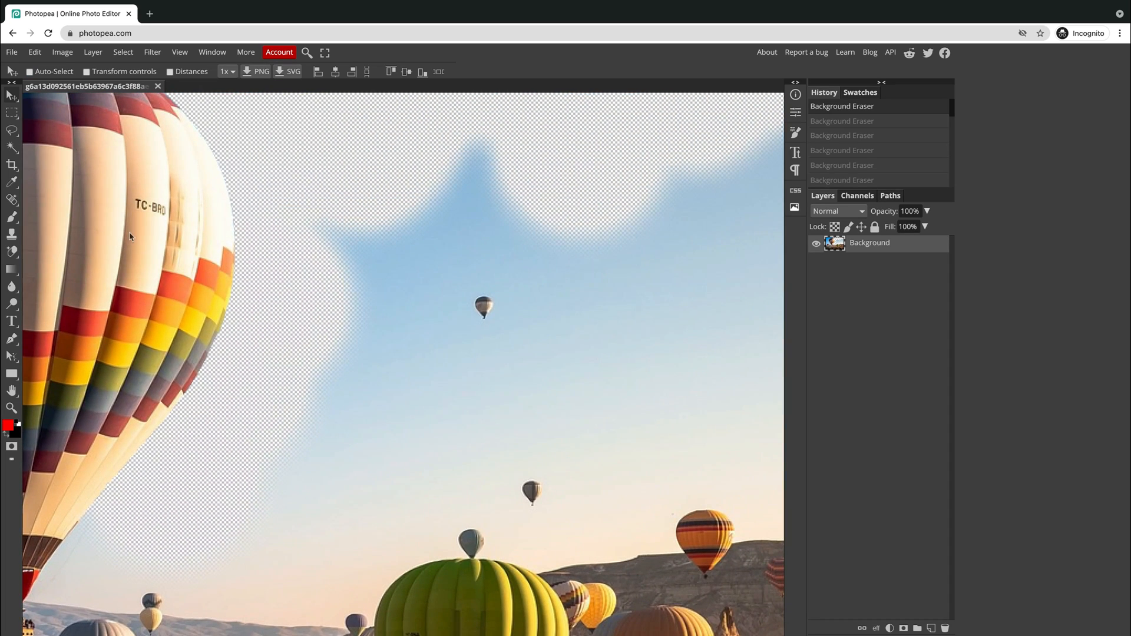
click(13, 131)
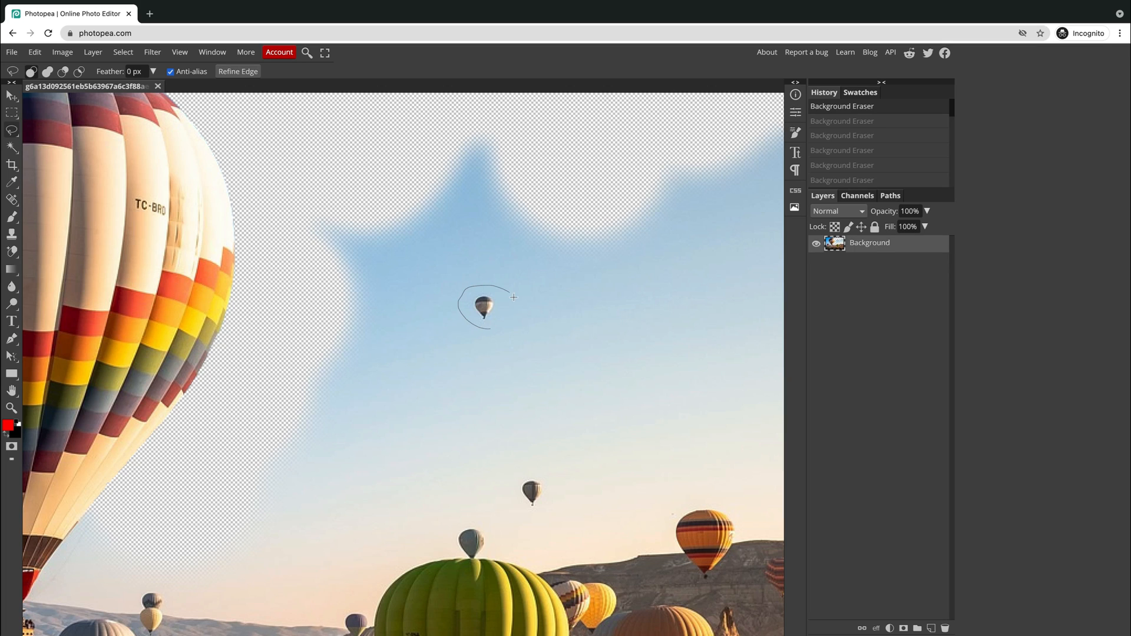
drag(485, 331, 482, 329)
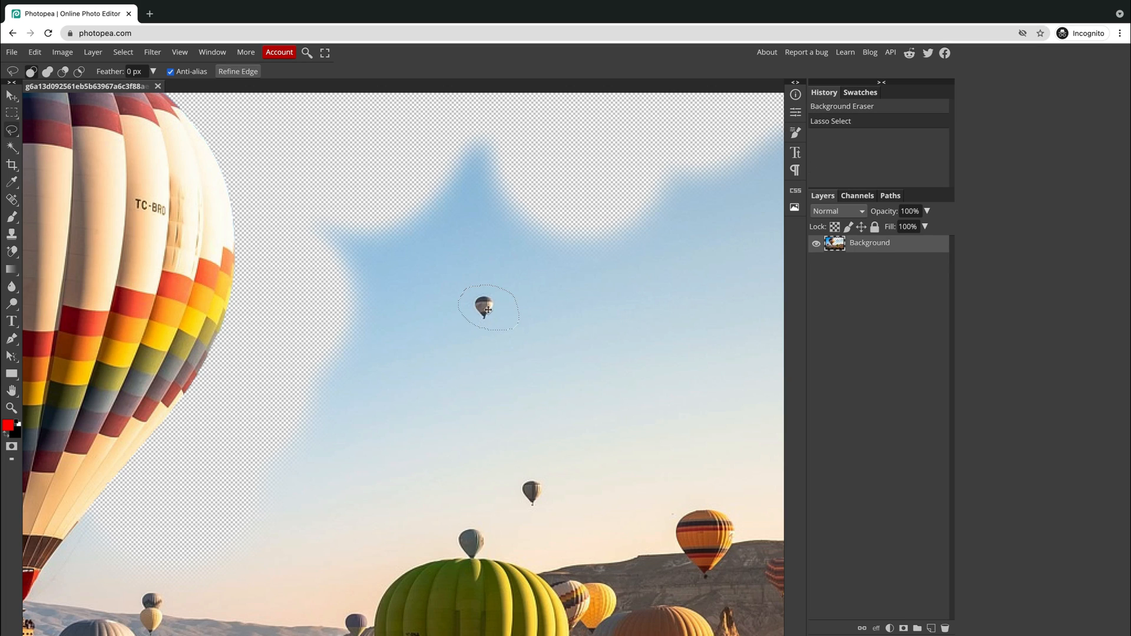
key(Delete)
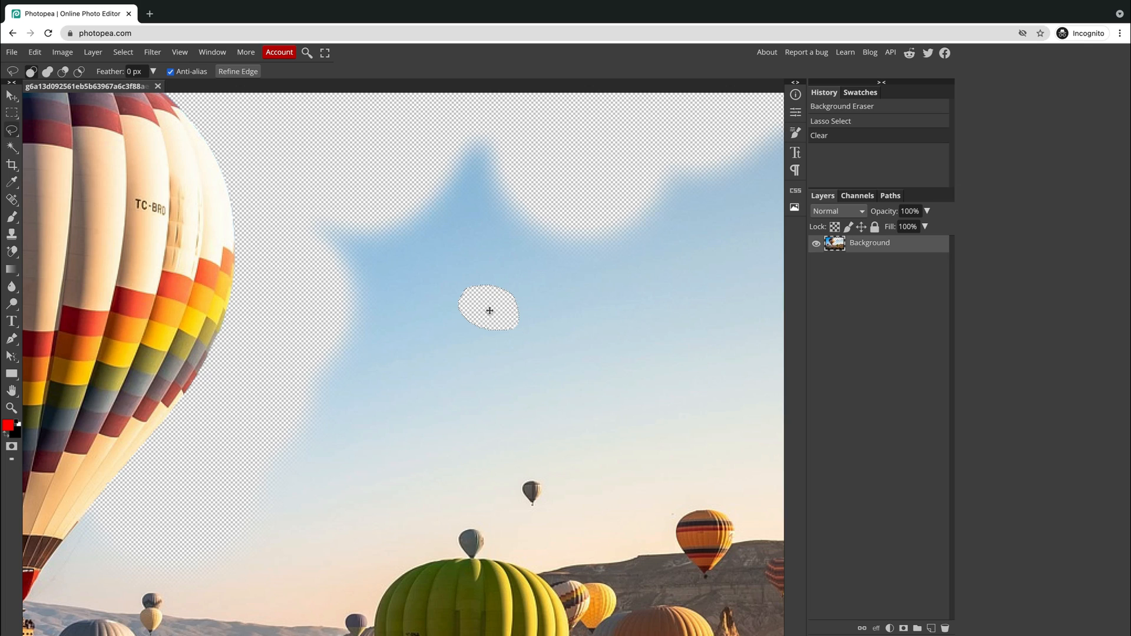
key(ctrl+d)
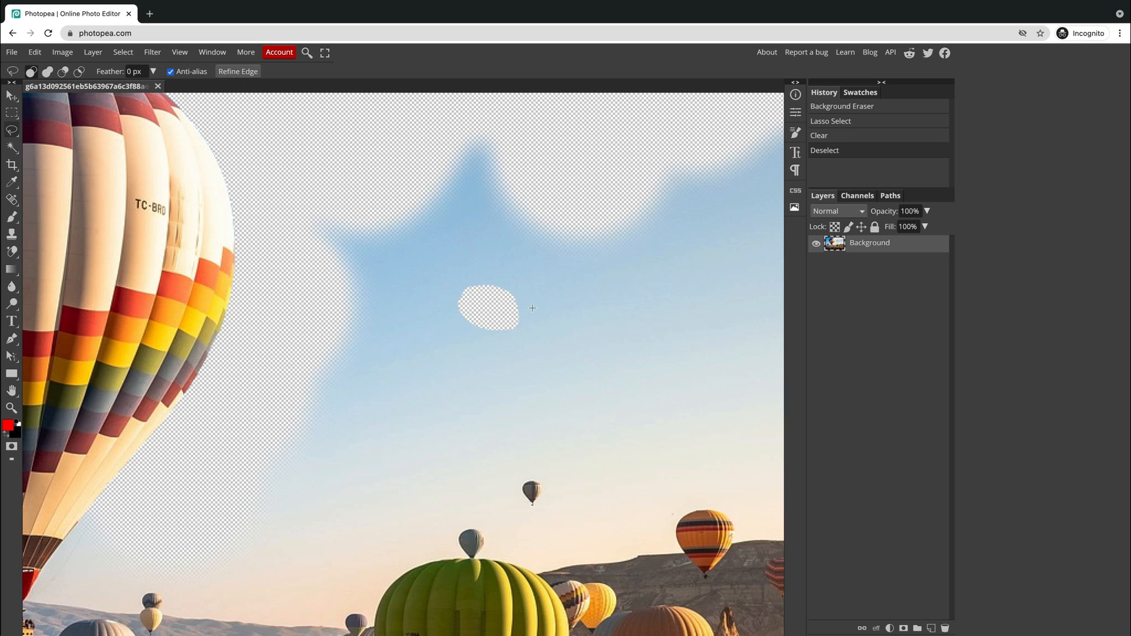
key(ctrl+z)
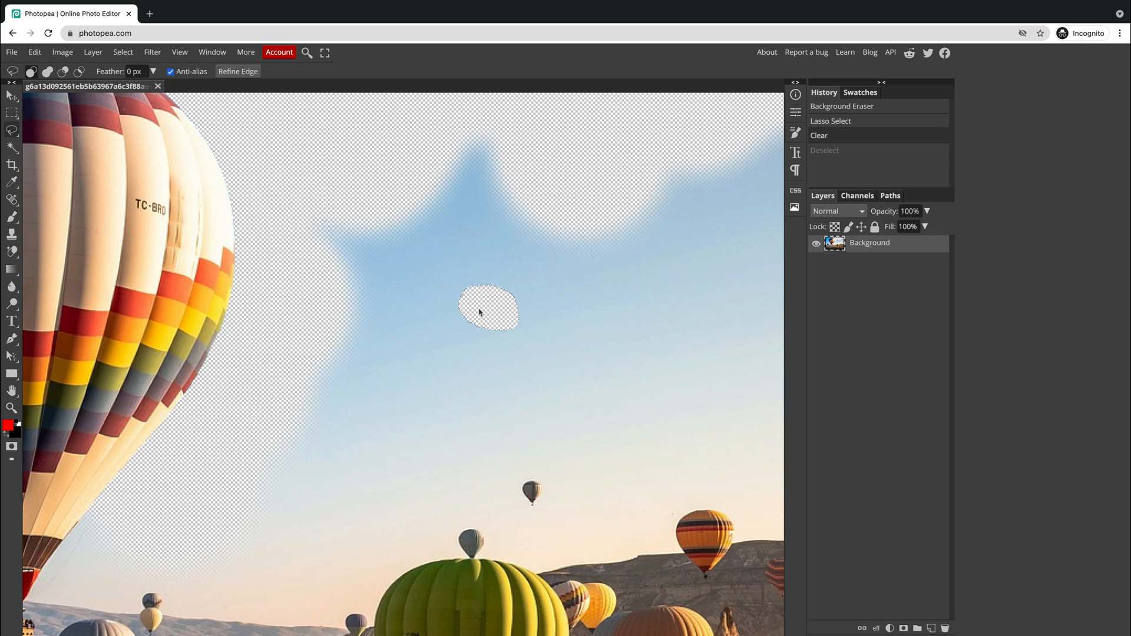
key(ctrl+z)
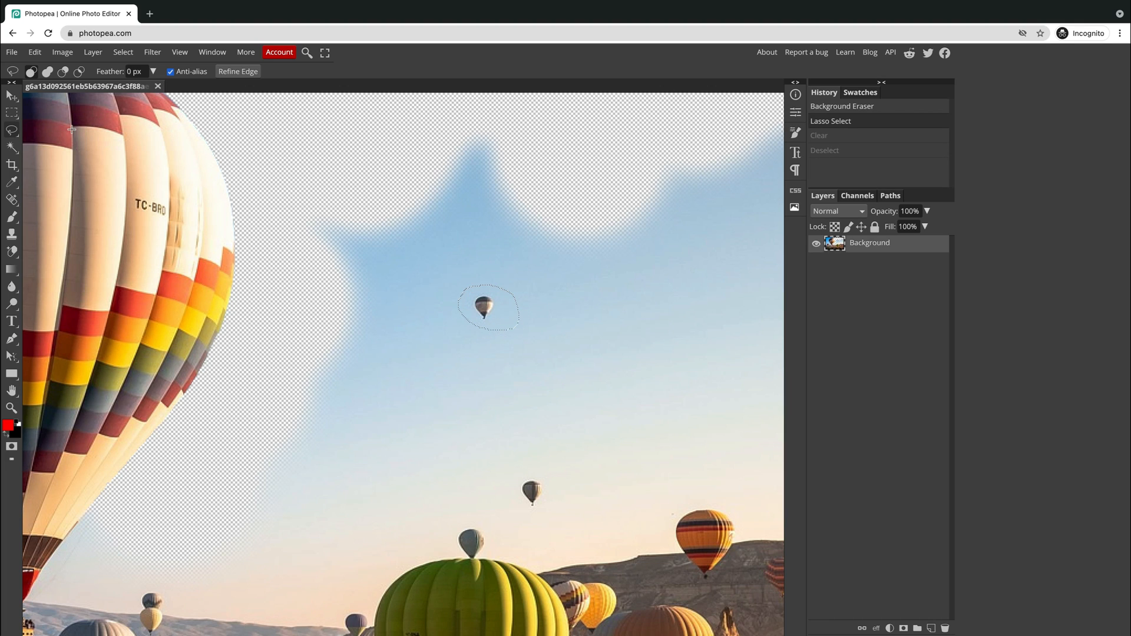
- Fill the selected balloon with Content Aware so sky replaces it, then deselect
click(33, 52)
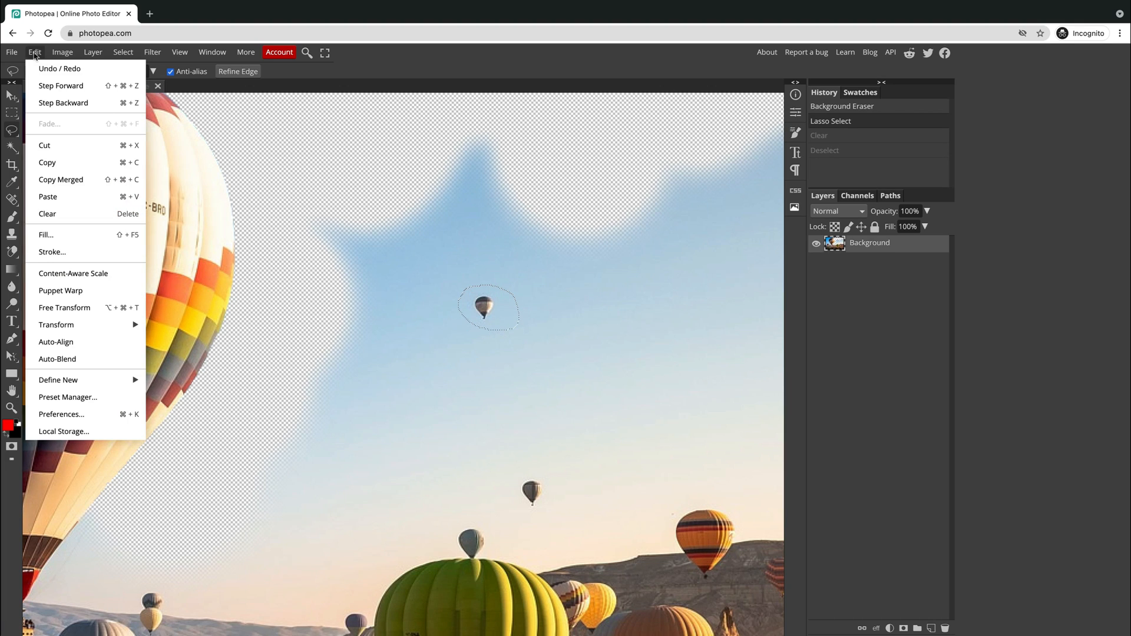
click(46, 234)
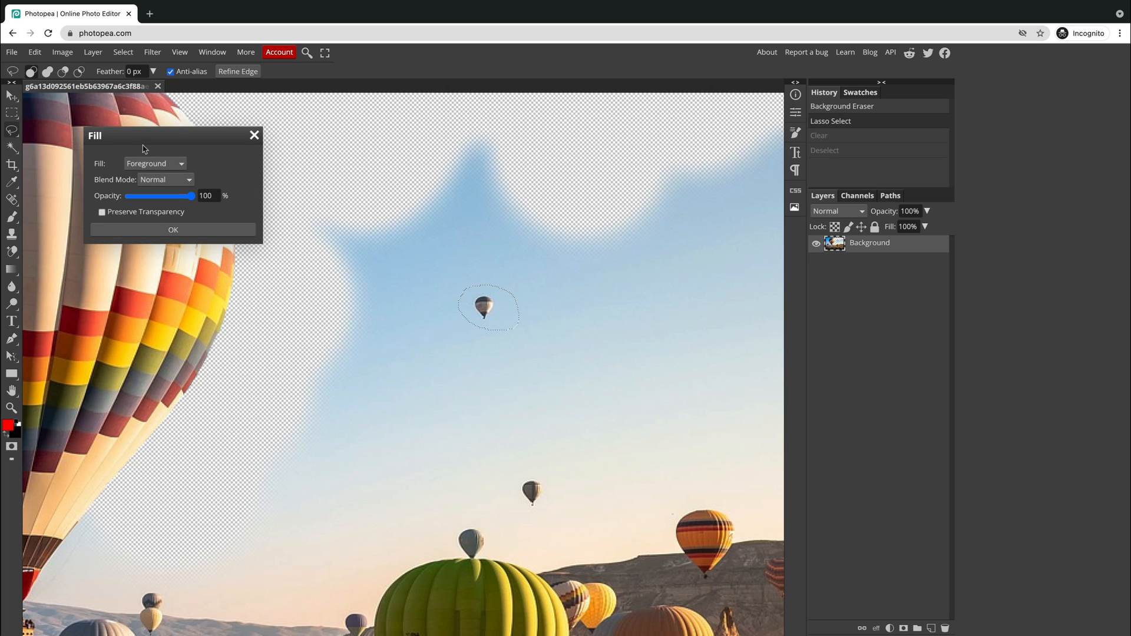
click(145, 165)
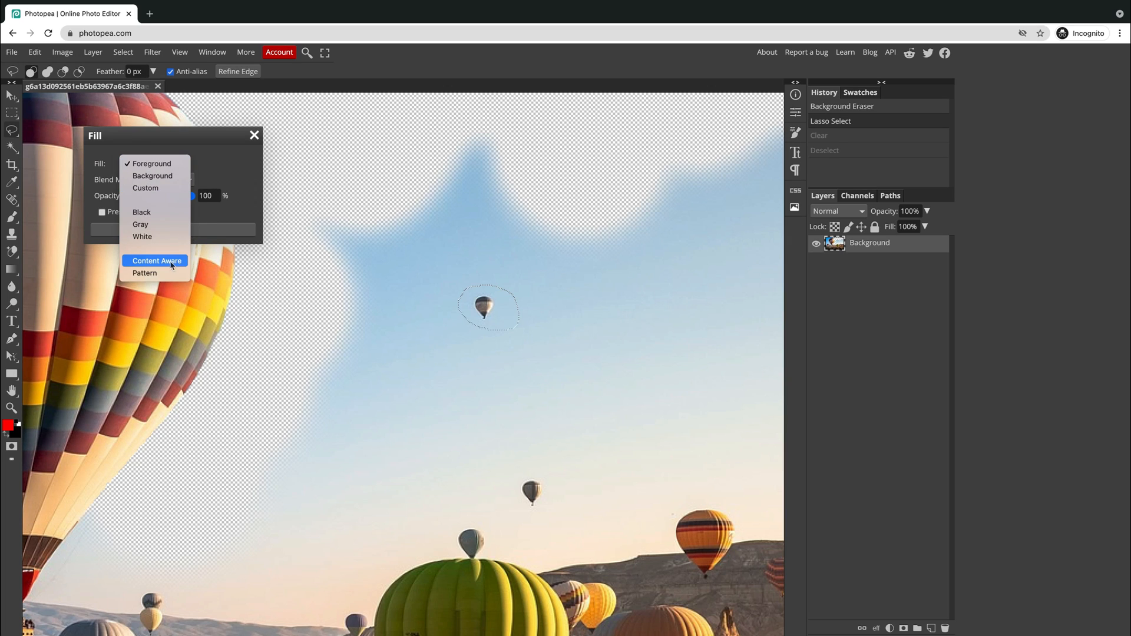
click(150, 262)
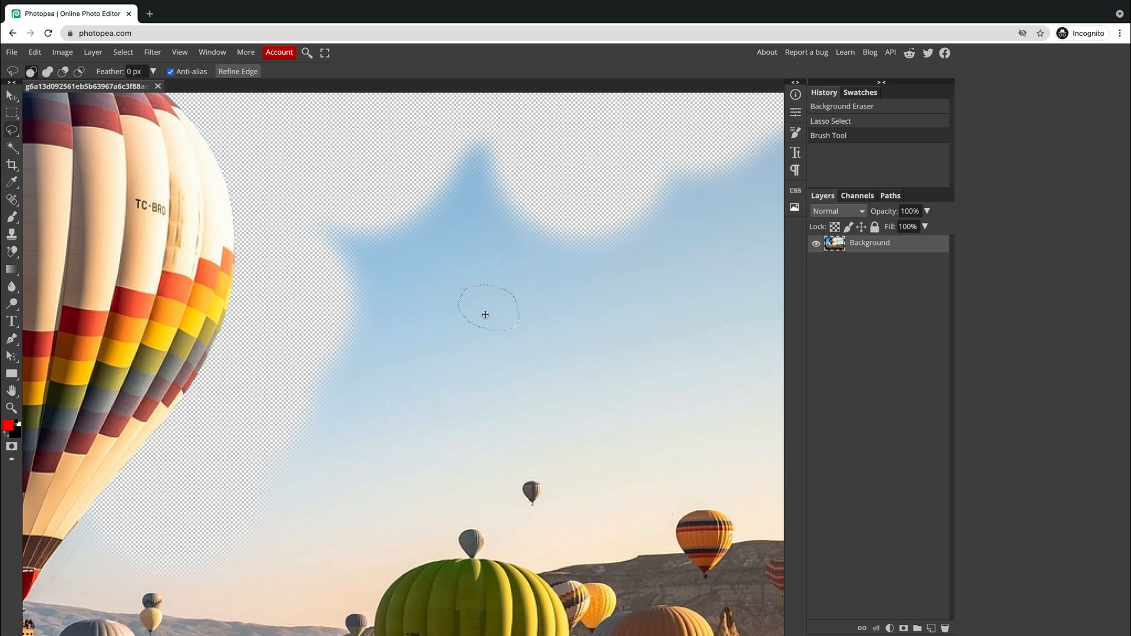
key(ctrl+d)
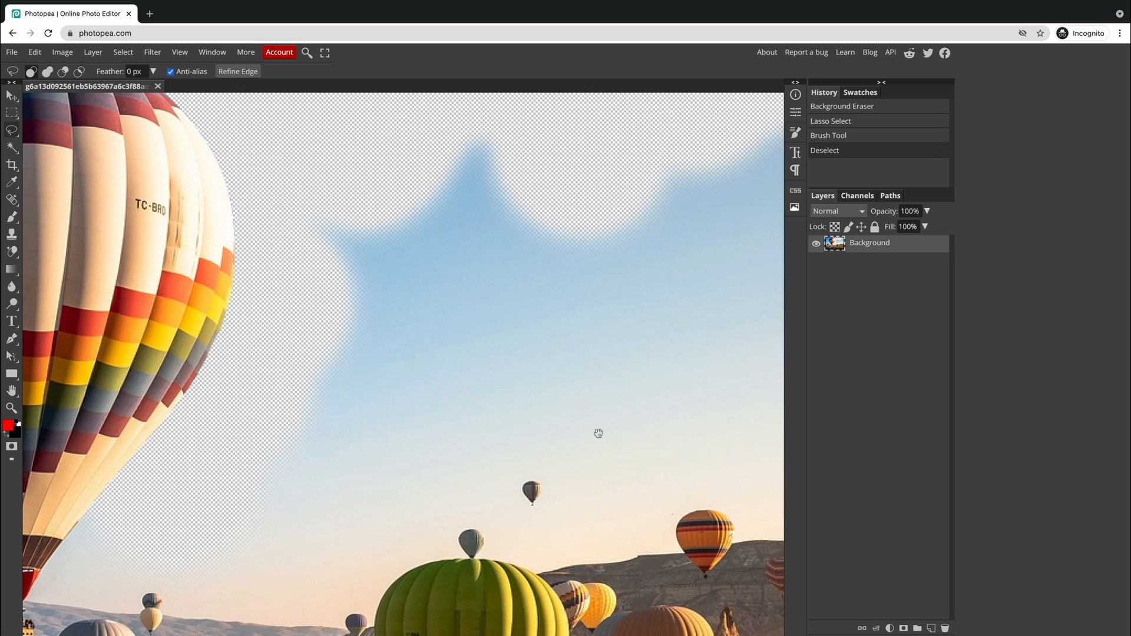
drag(598, 433, 456, 338)
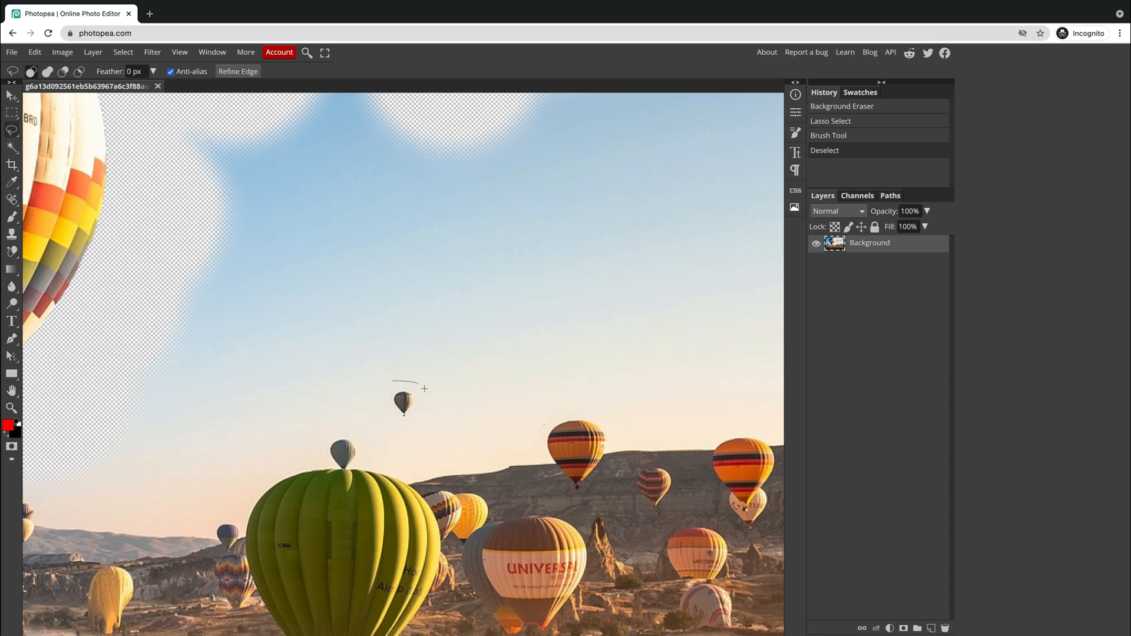
- Lasso the small dark balloon, trial-move it upward with the Move tool, and revert the move
drag(389, 380, 390, 382)
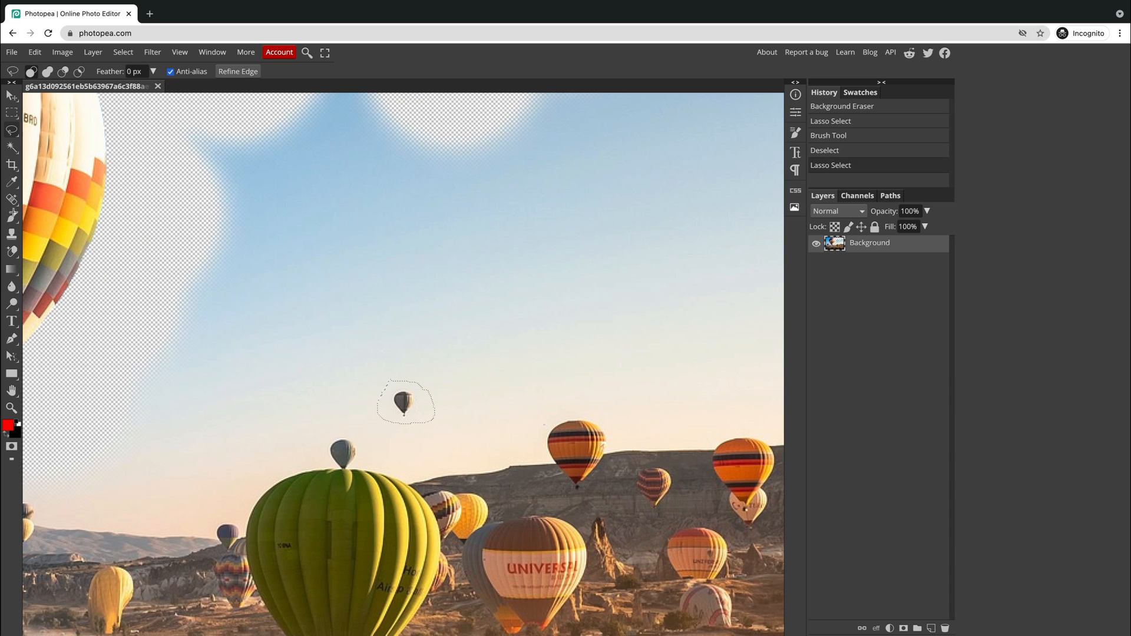
click(10, 99)
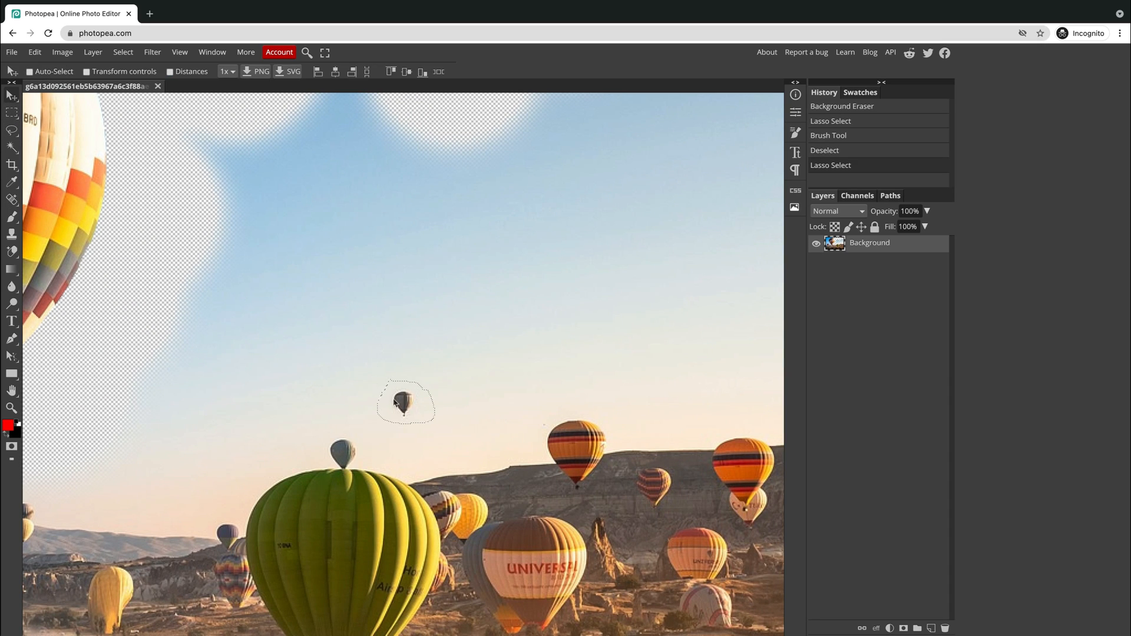
drag(412, 412, 500, 244)
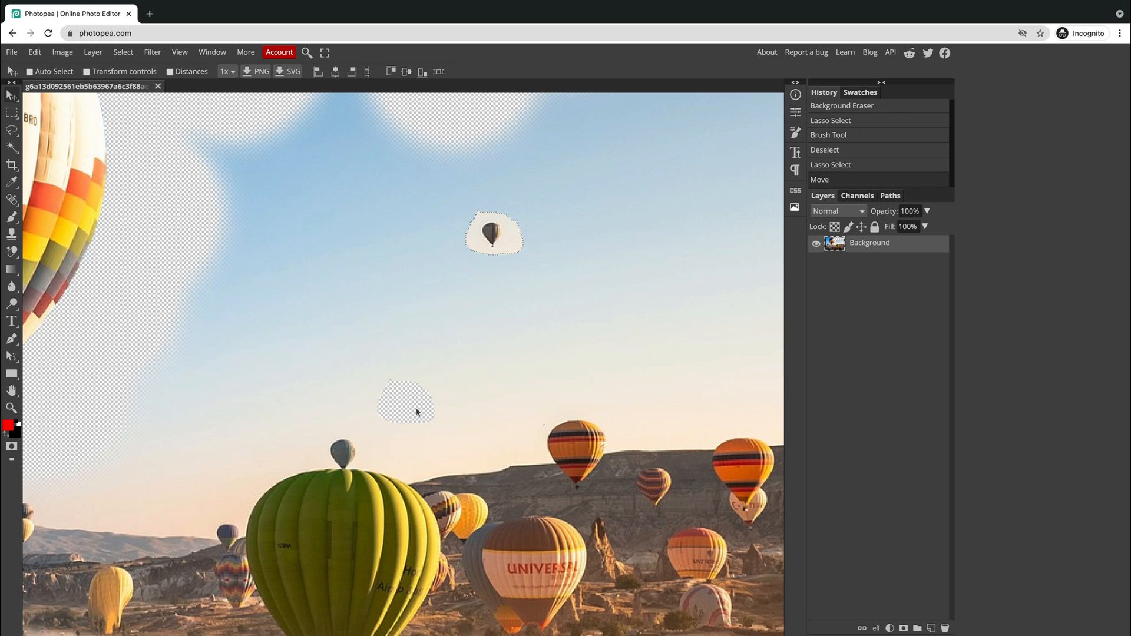
key(ctrl+d)
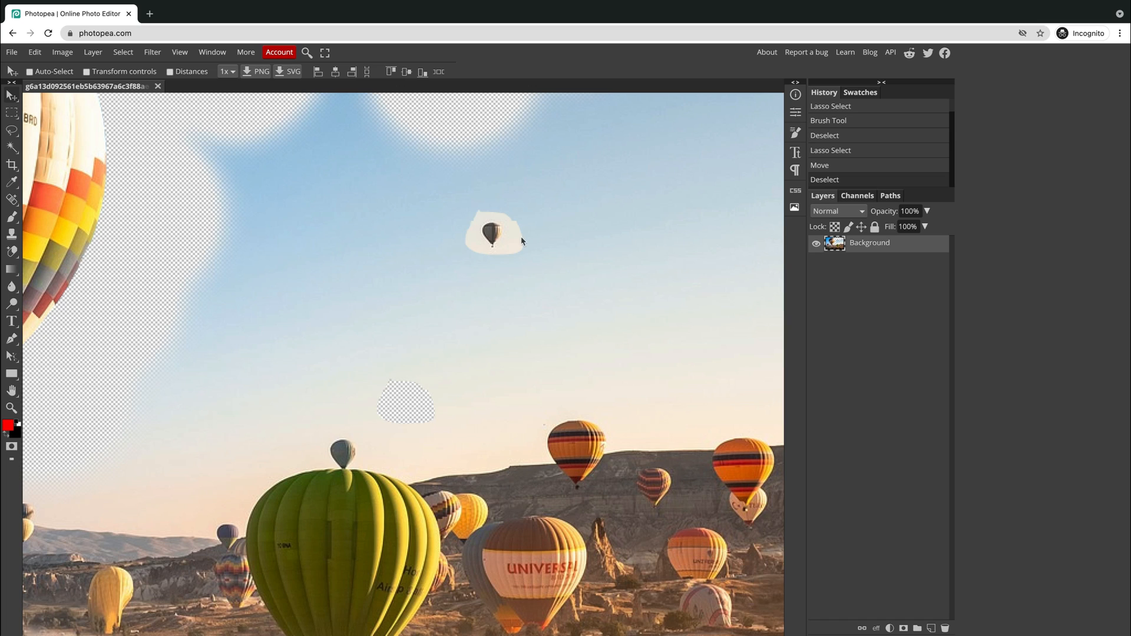
key(ctrl+z)
key(ctrl+z)
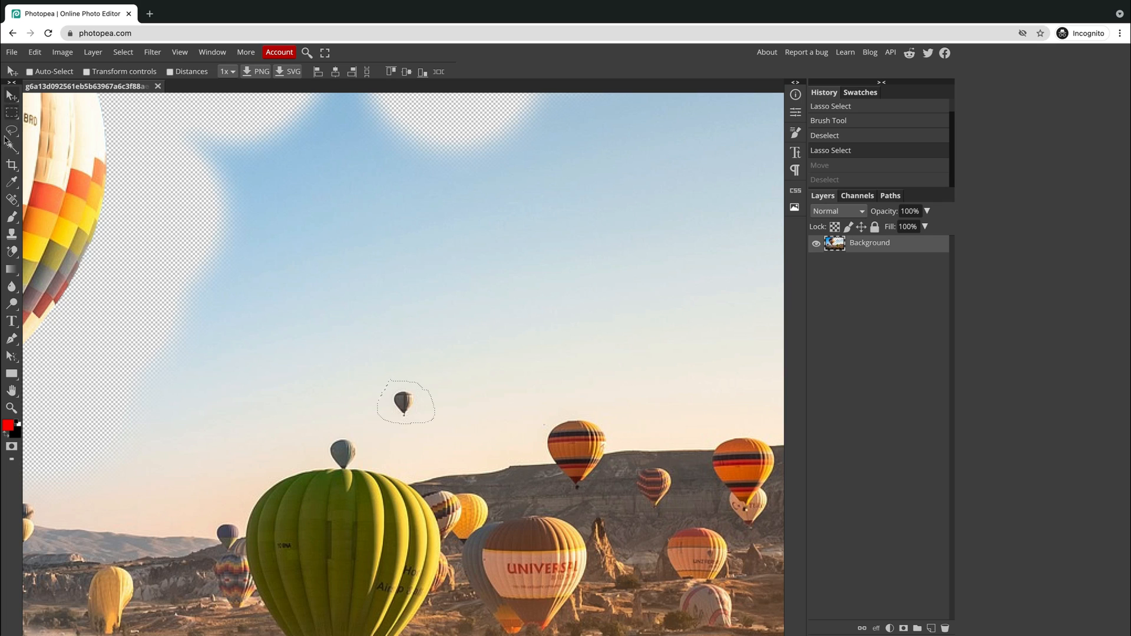
- Drag the balloon higher with the Content-Aware Move Tool so sky fills its old spot
right_click(12, 201)
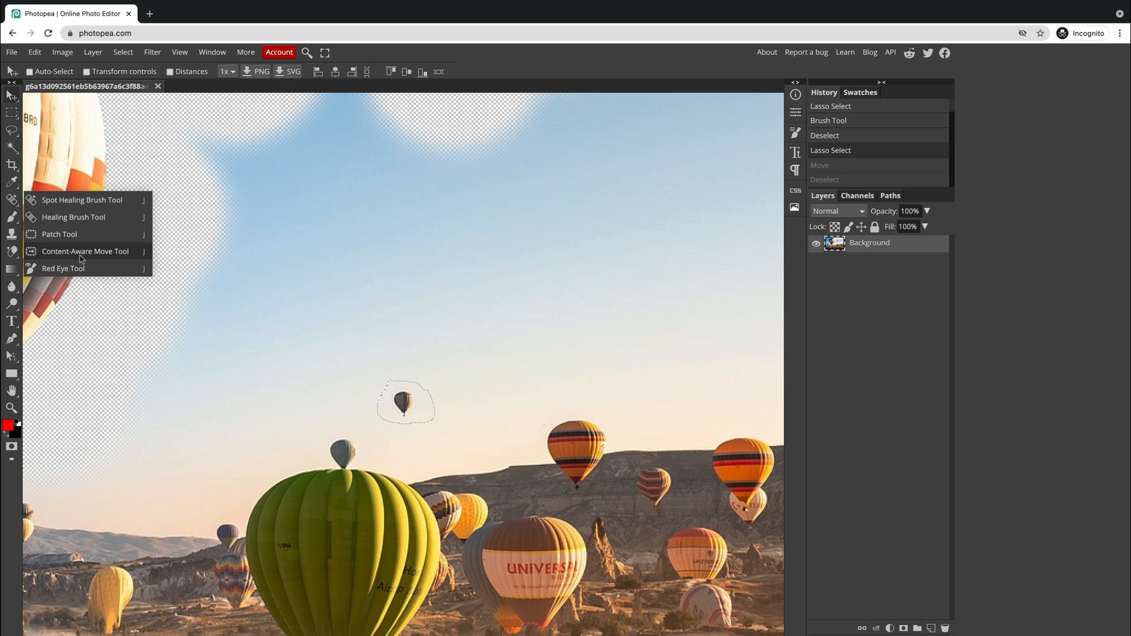
click(108, 256)
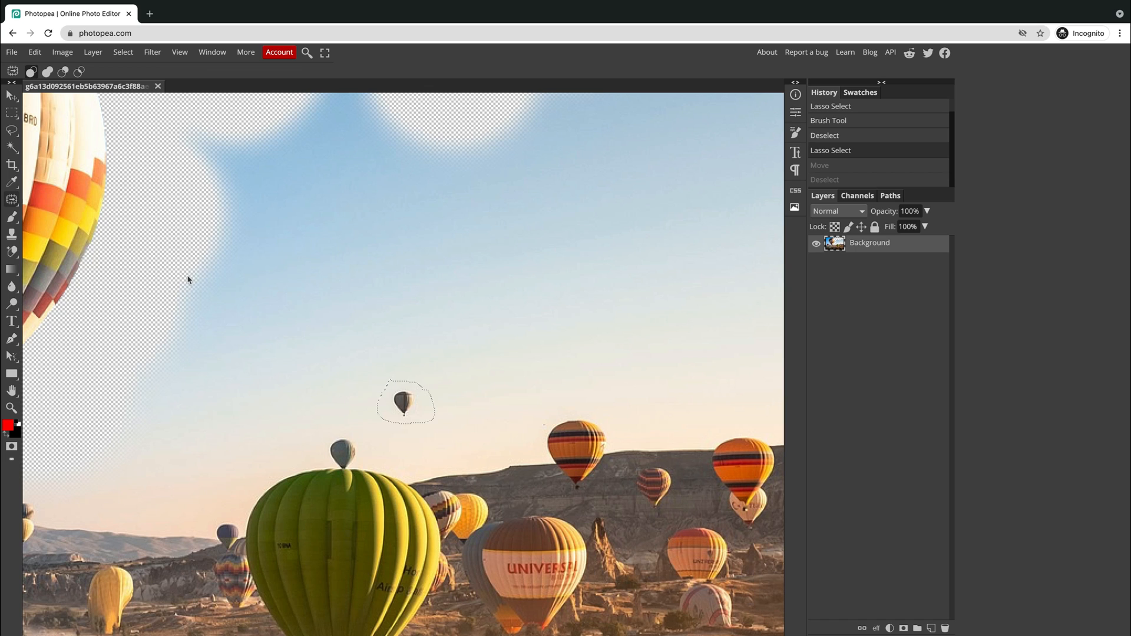
drag(412, 402, 435, 232)
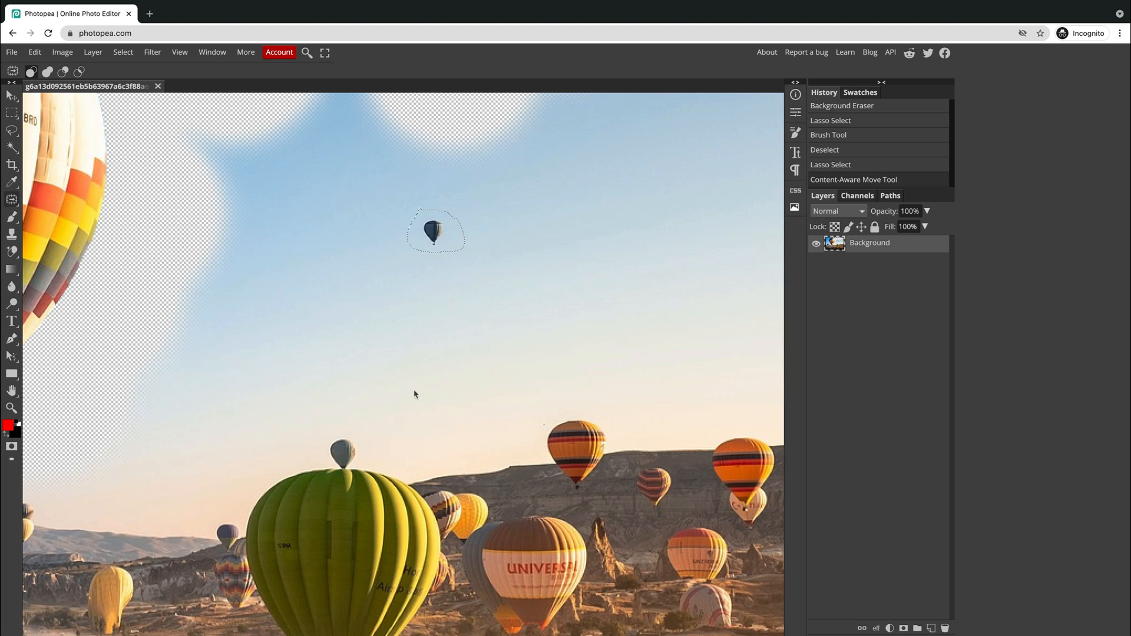
key(ctrl+0)
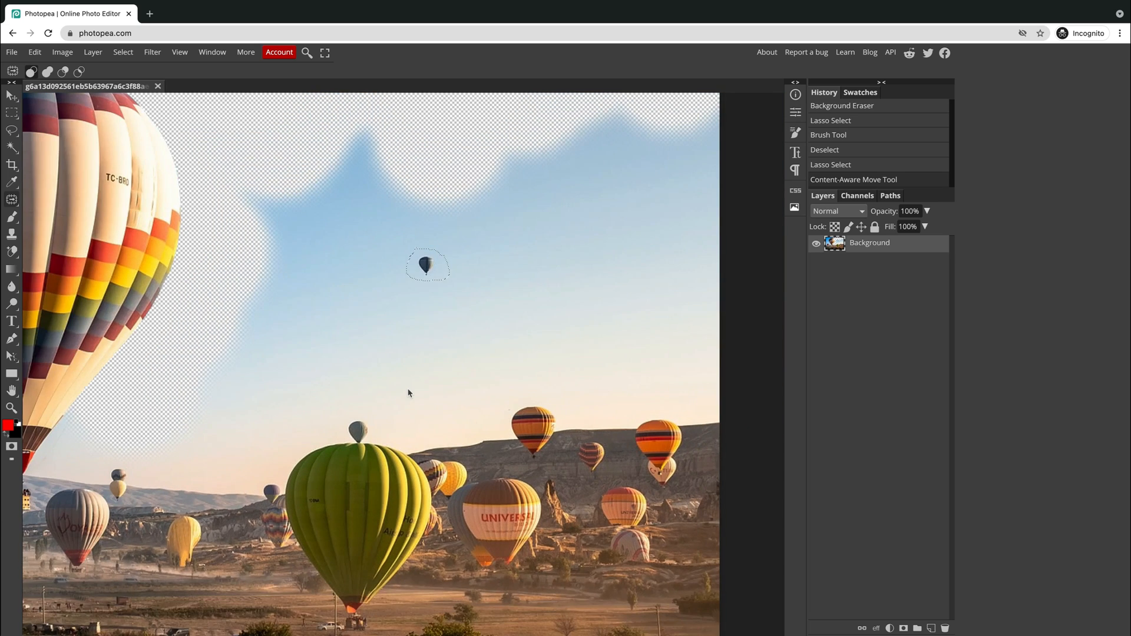
key(ctrl+d)
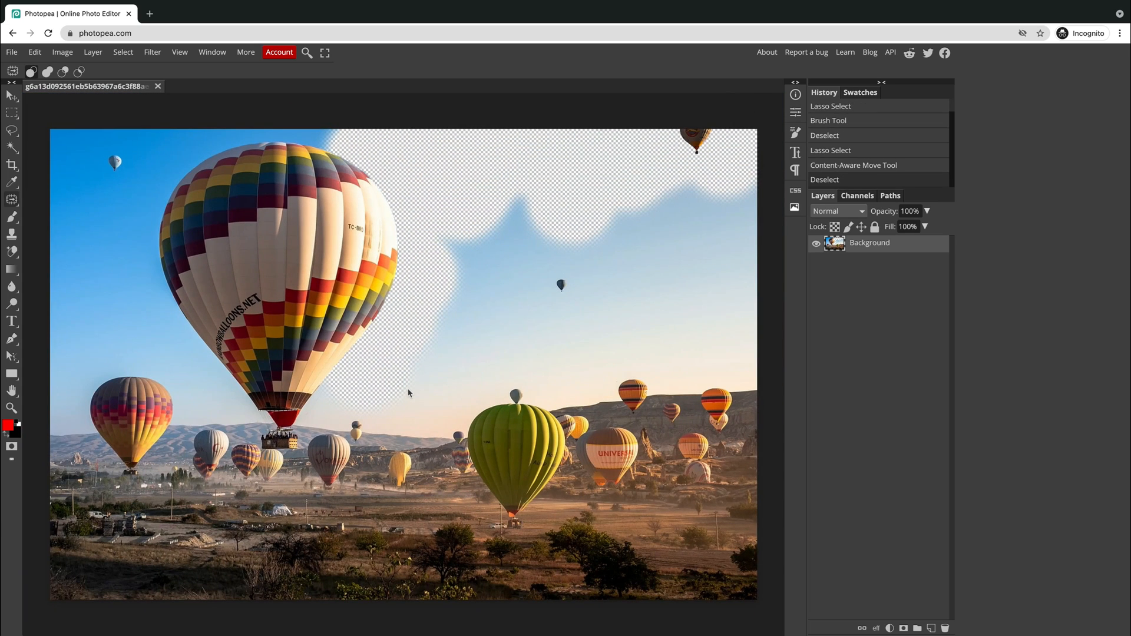